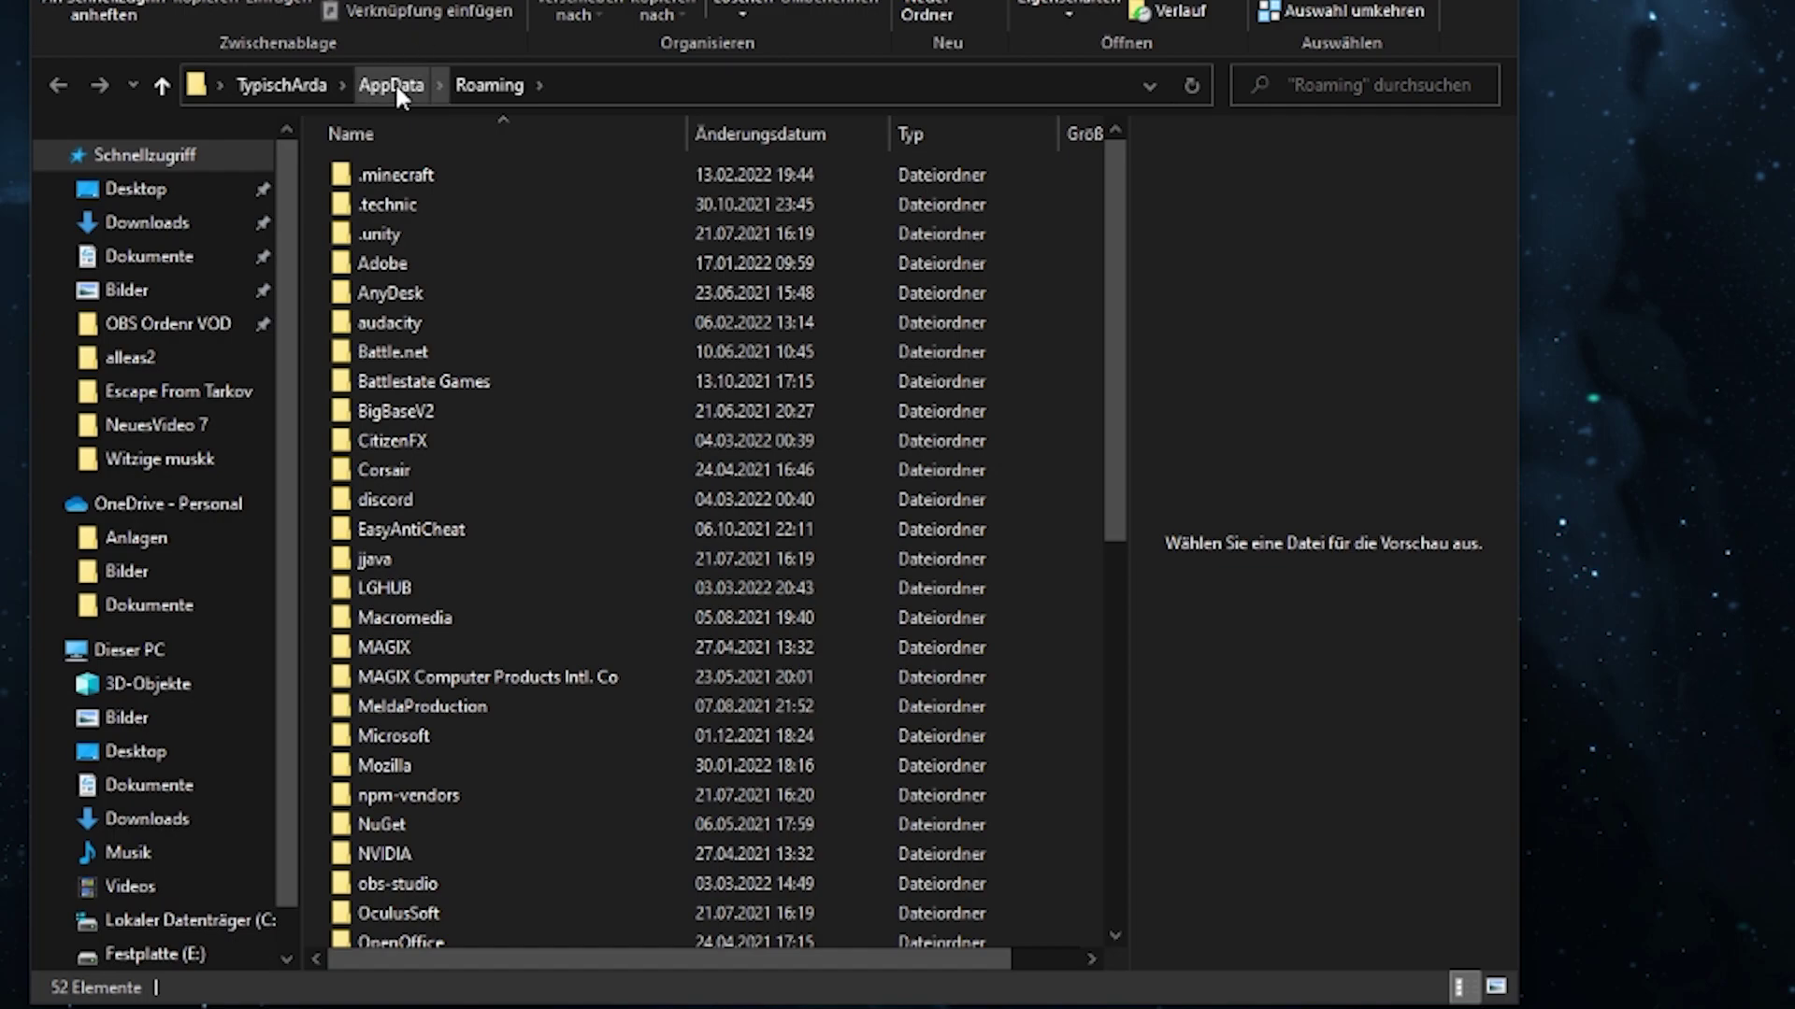
# Delete the CitizenFX folder from AppData\Roaming.
pyautogui.click(391, 85)
pyautogui.doubleClick(387, 173)
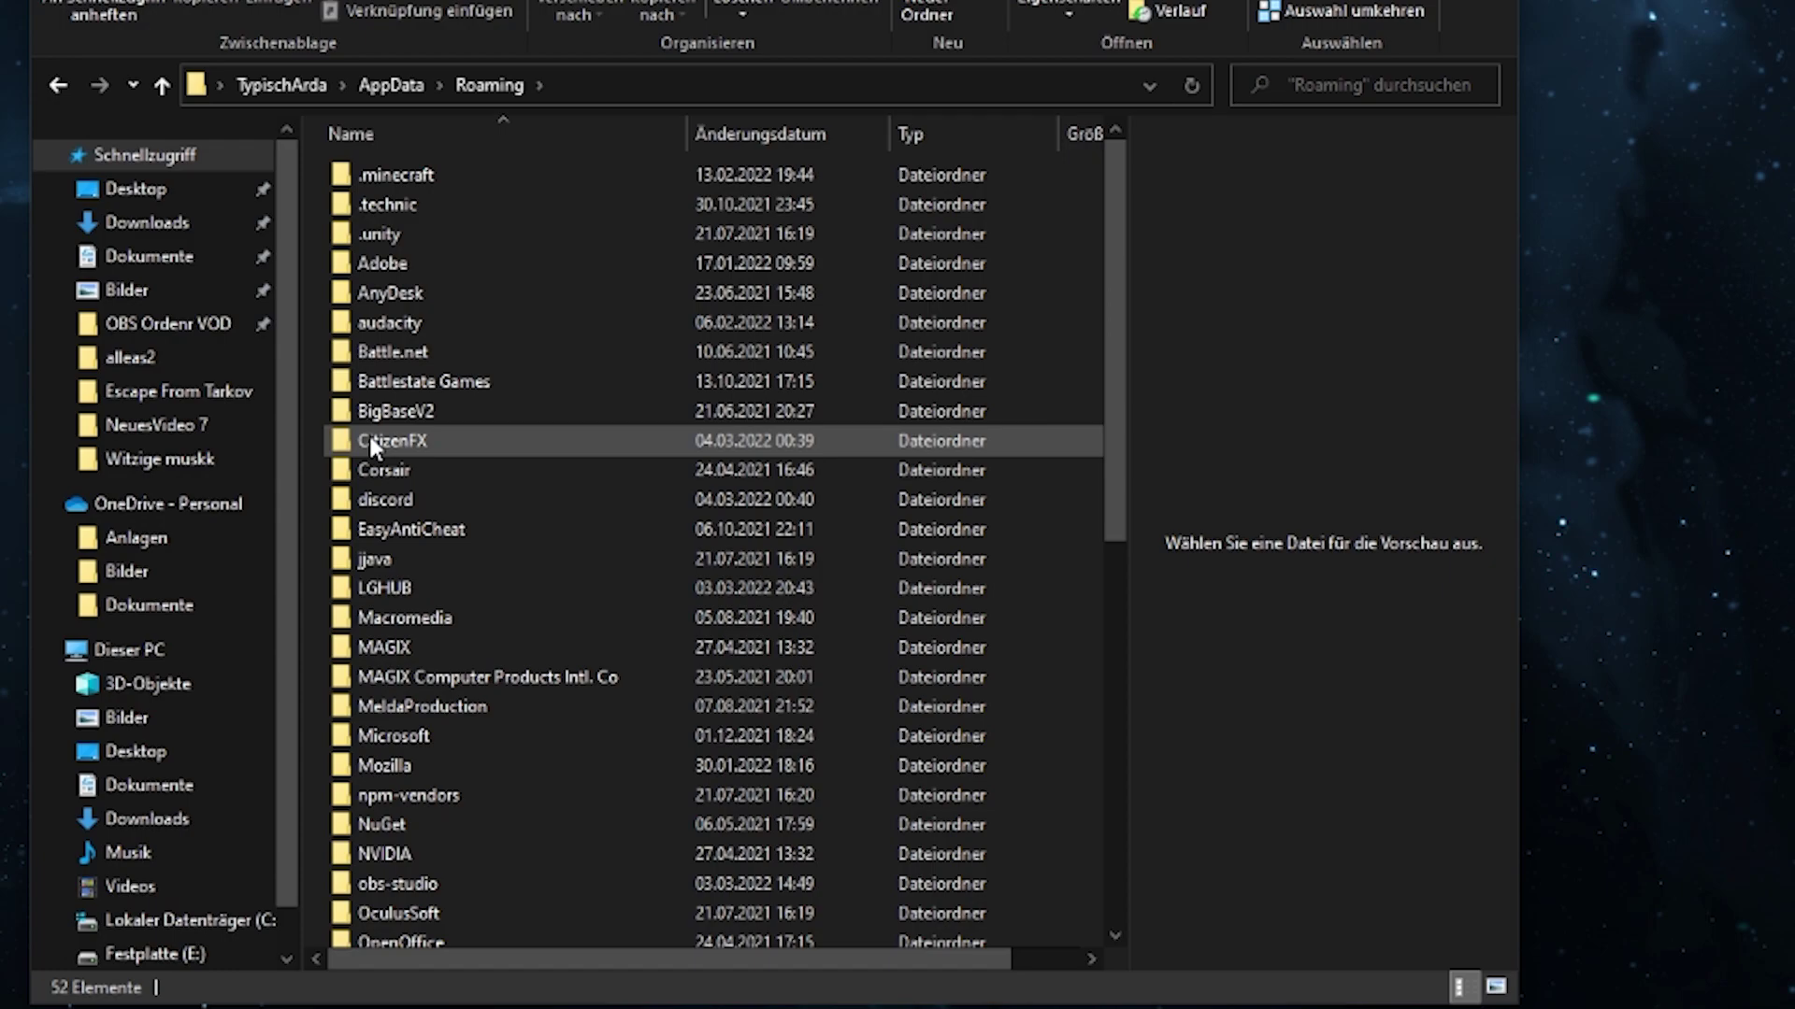
pyautogui.rightClick(455, 436)
pyautogui.click(234, 1008)
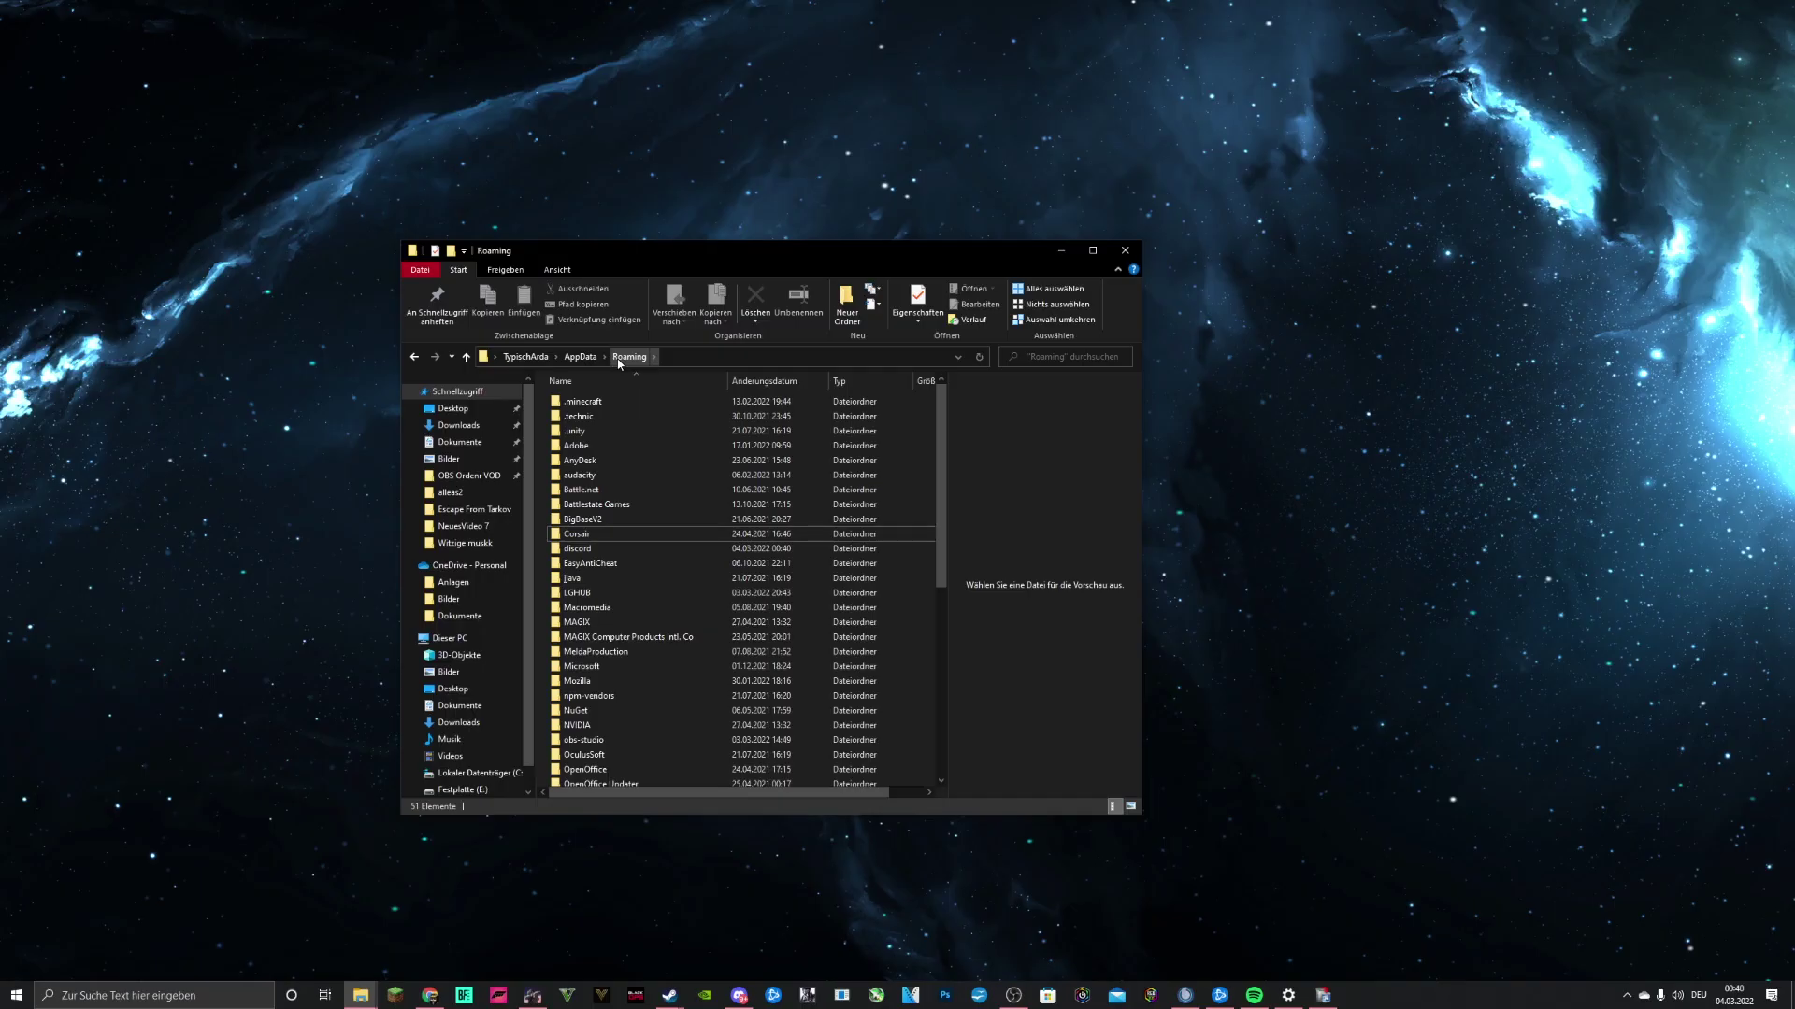
# Delete the DigitalEntitlements folder from AppData\Local and close File Explorer.
pyautogui.click(579, 357)
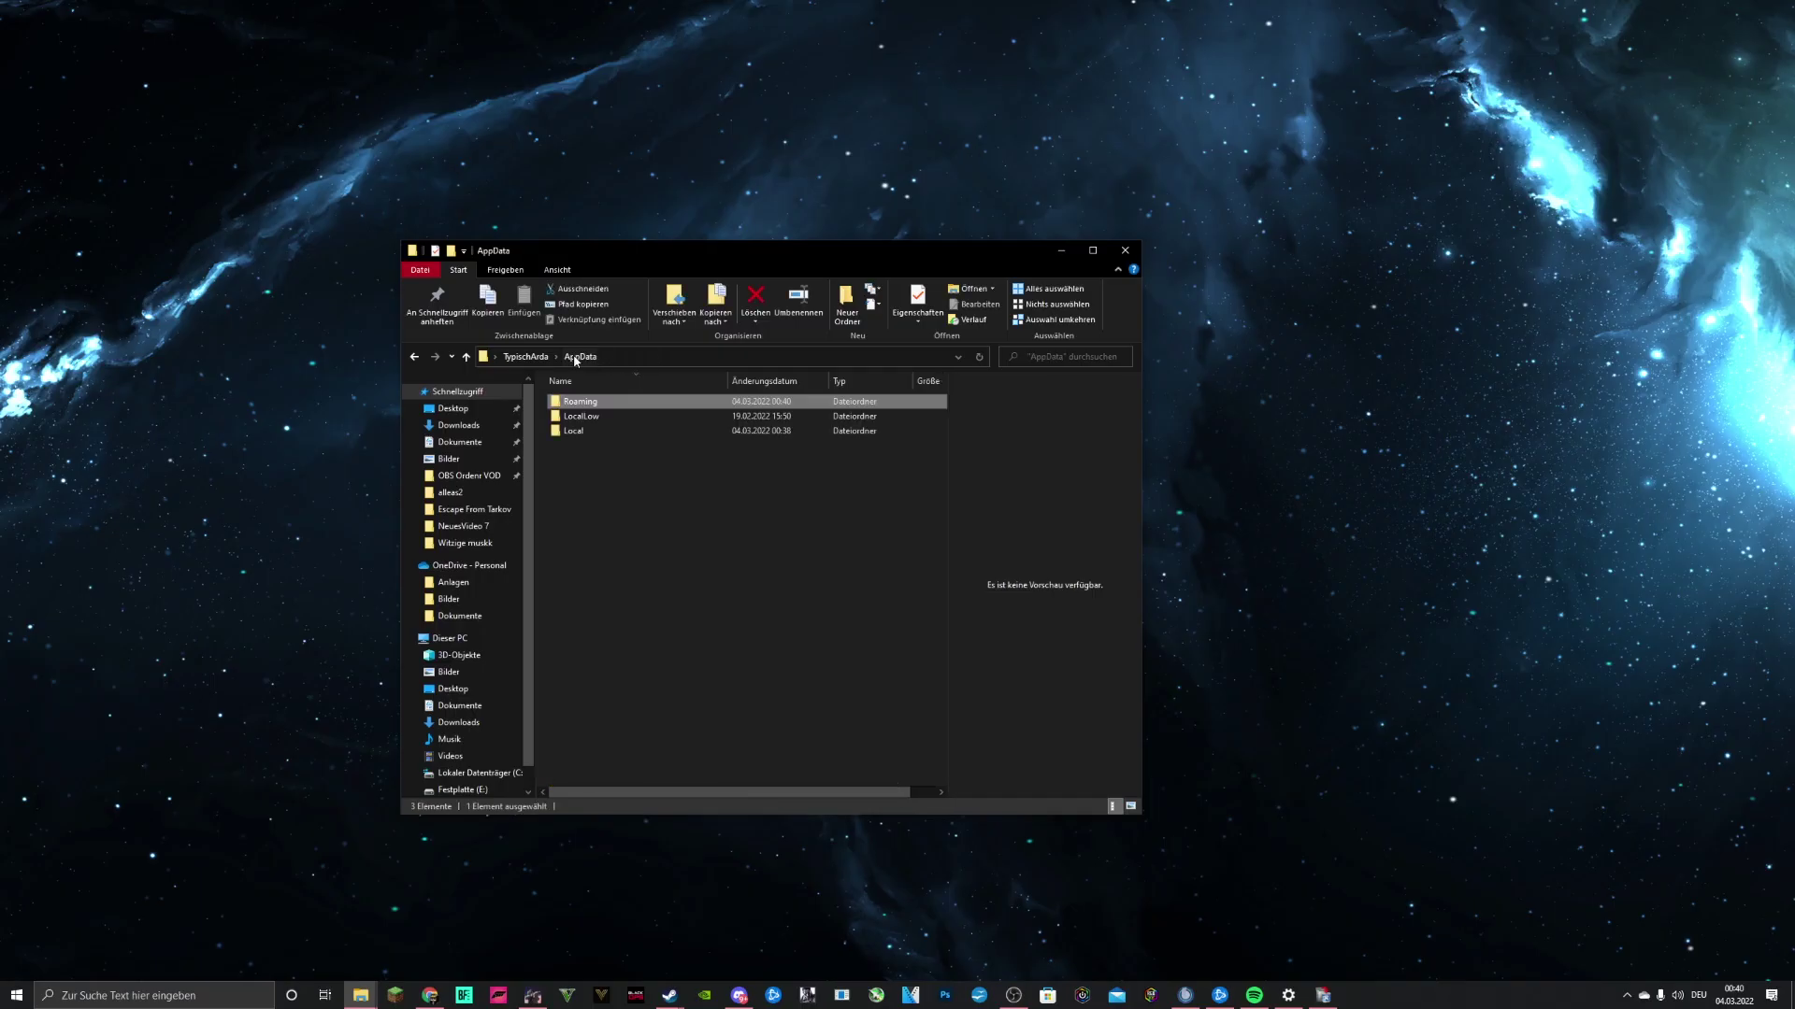
pyautogui.doubleClick(577, 402)
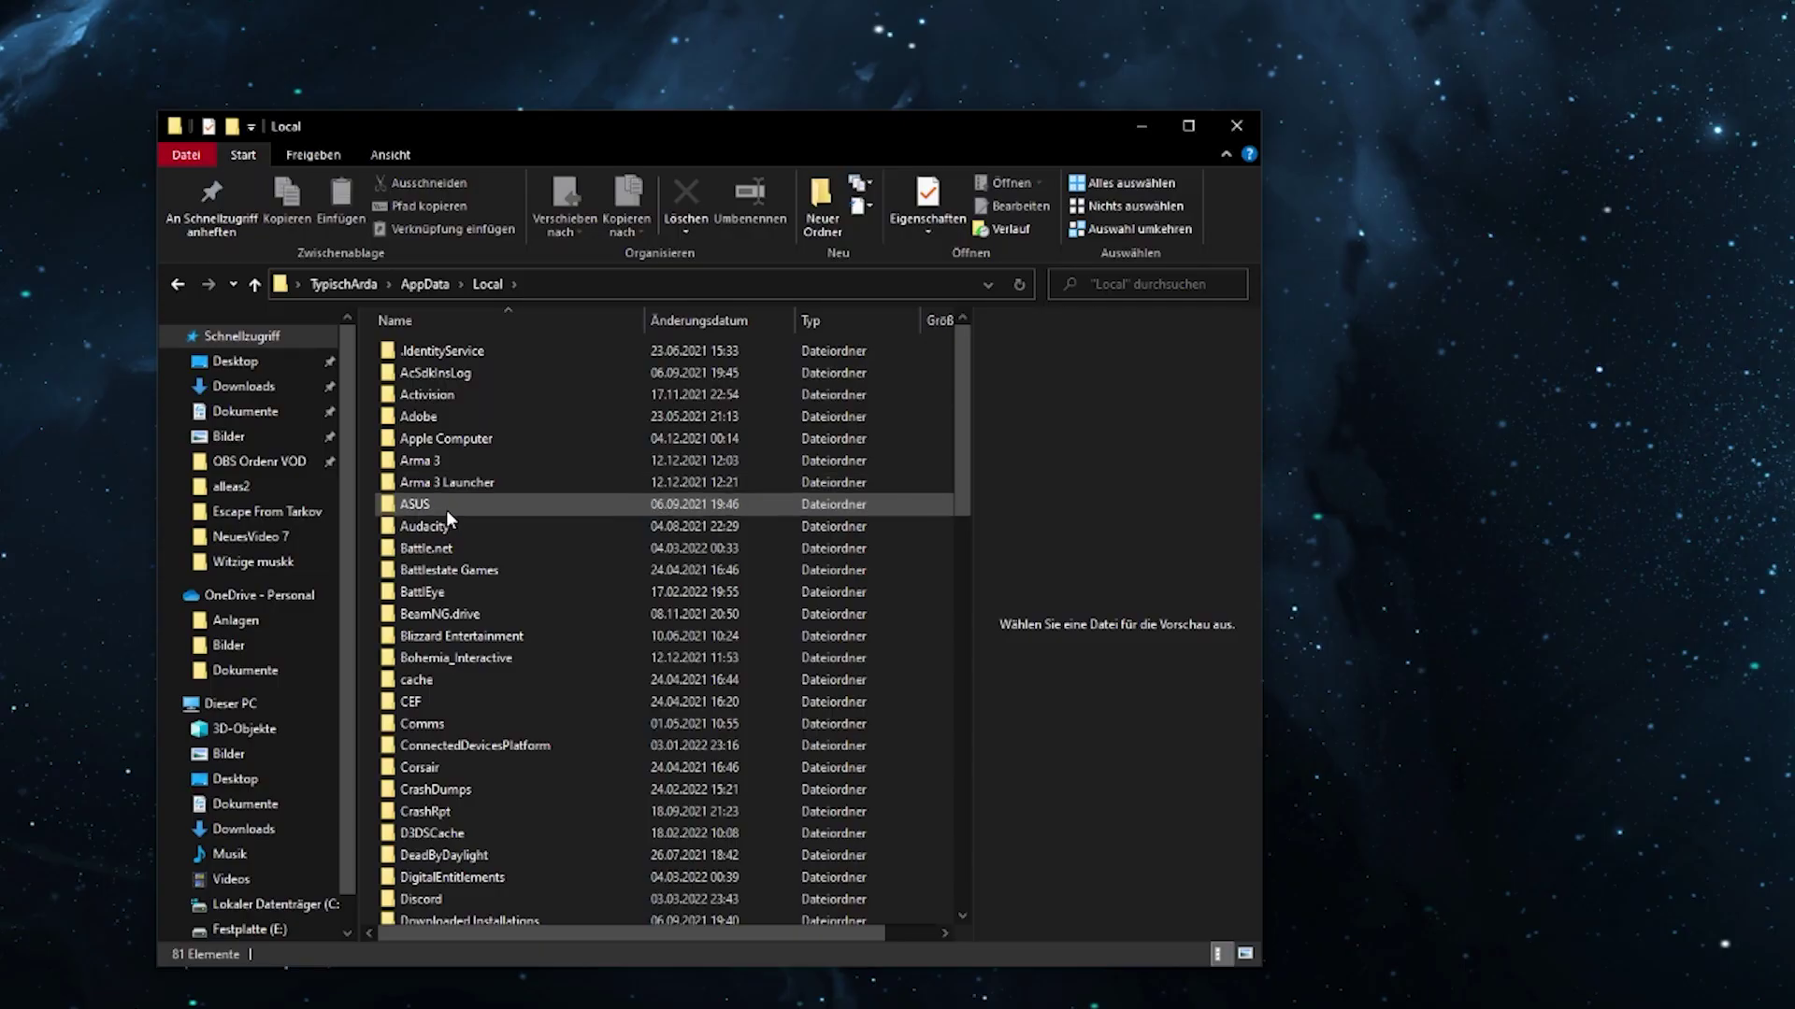
pyautogui.scroll(-2, 463, 598)
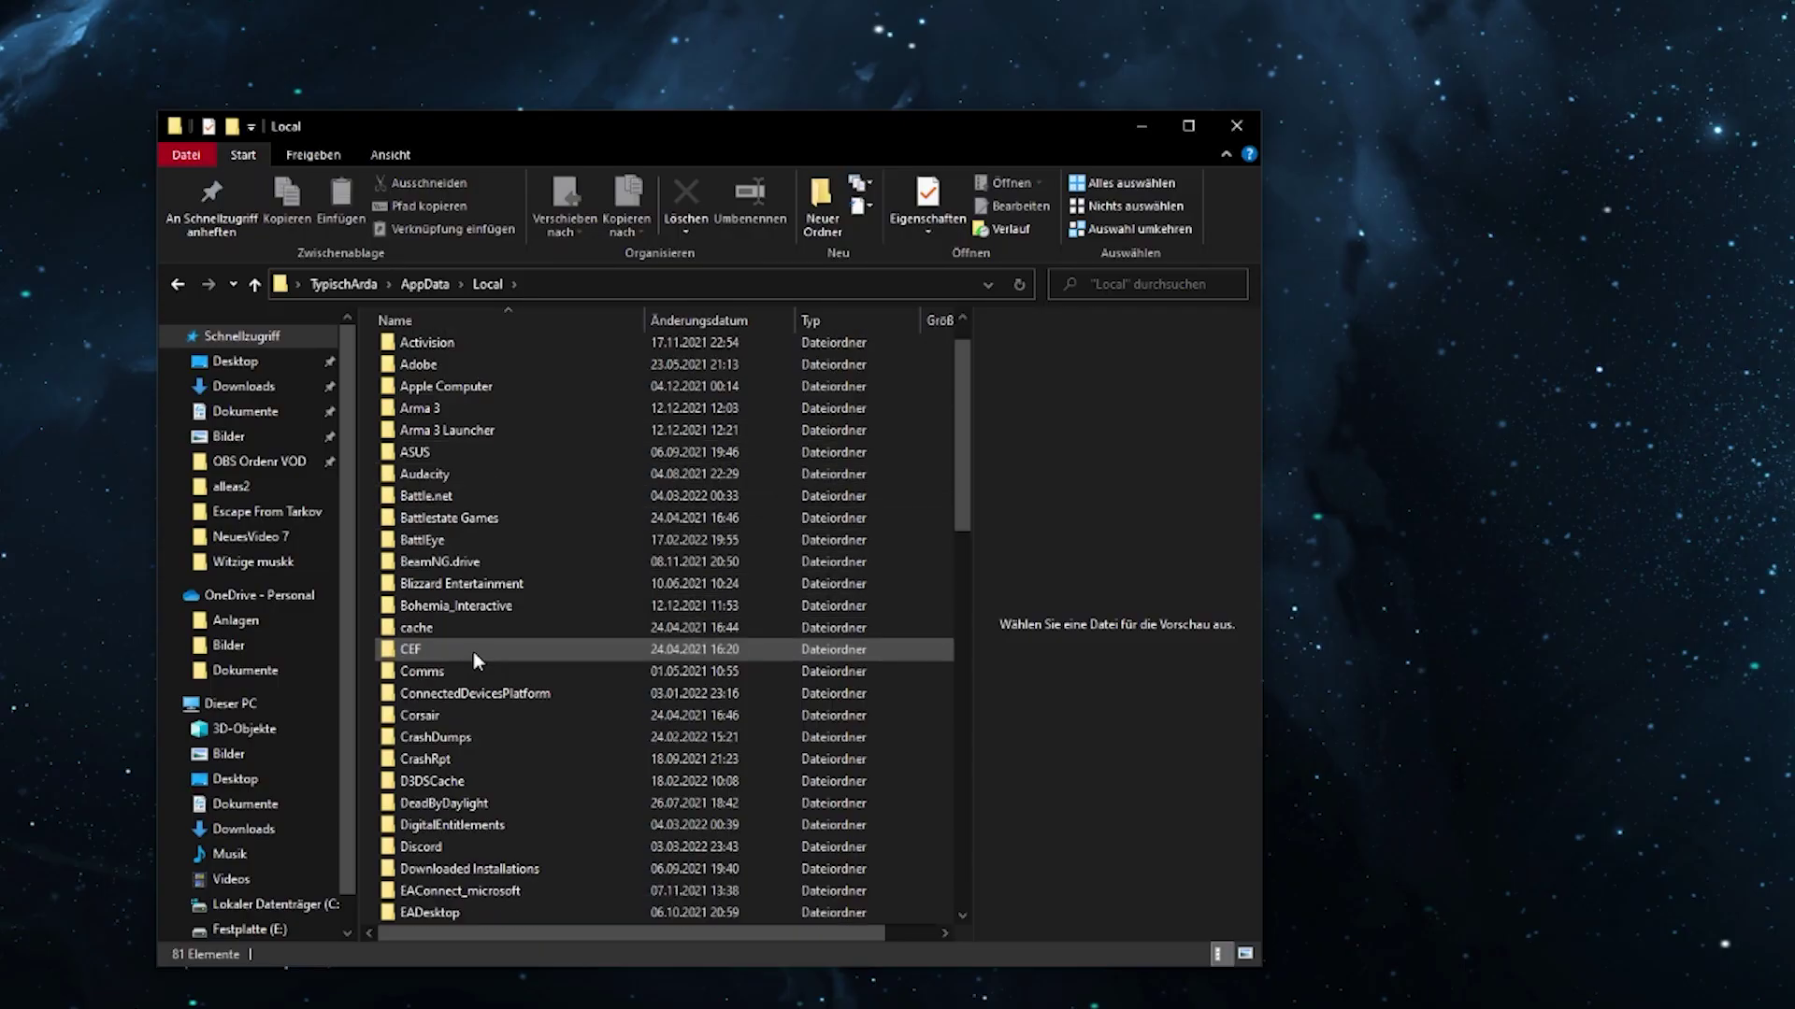
pyautogui.click(450, 761)
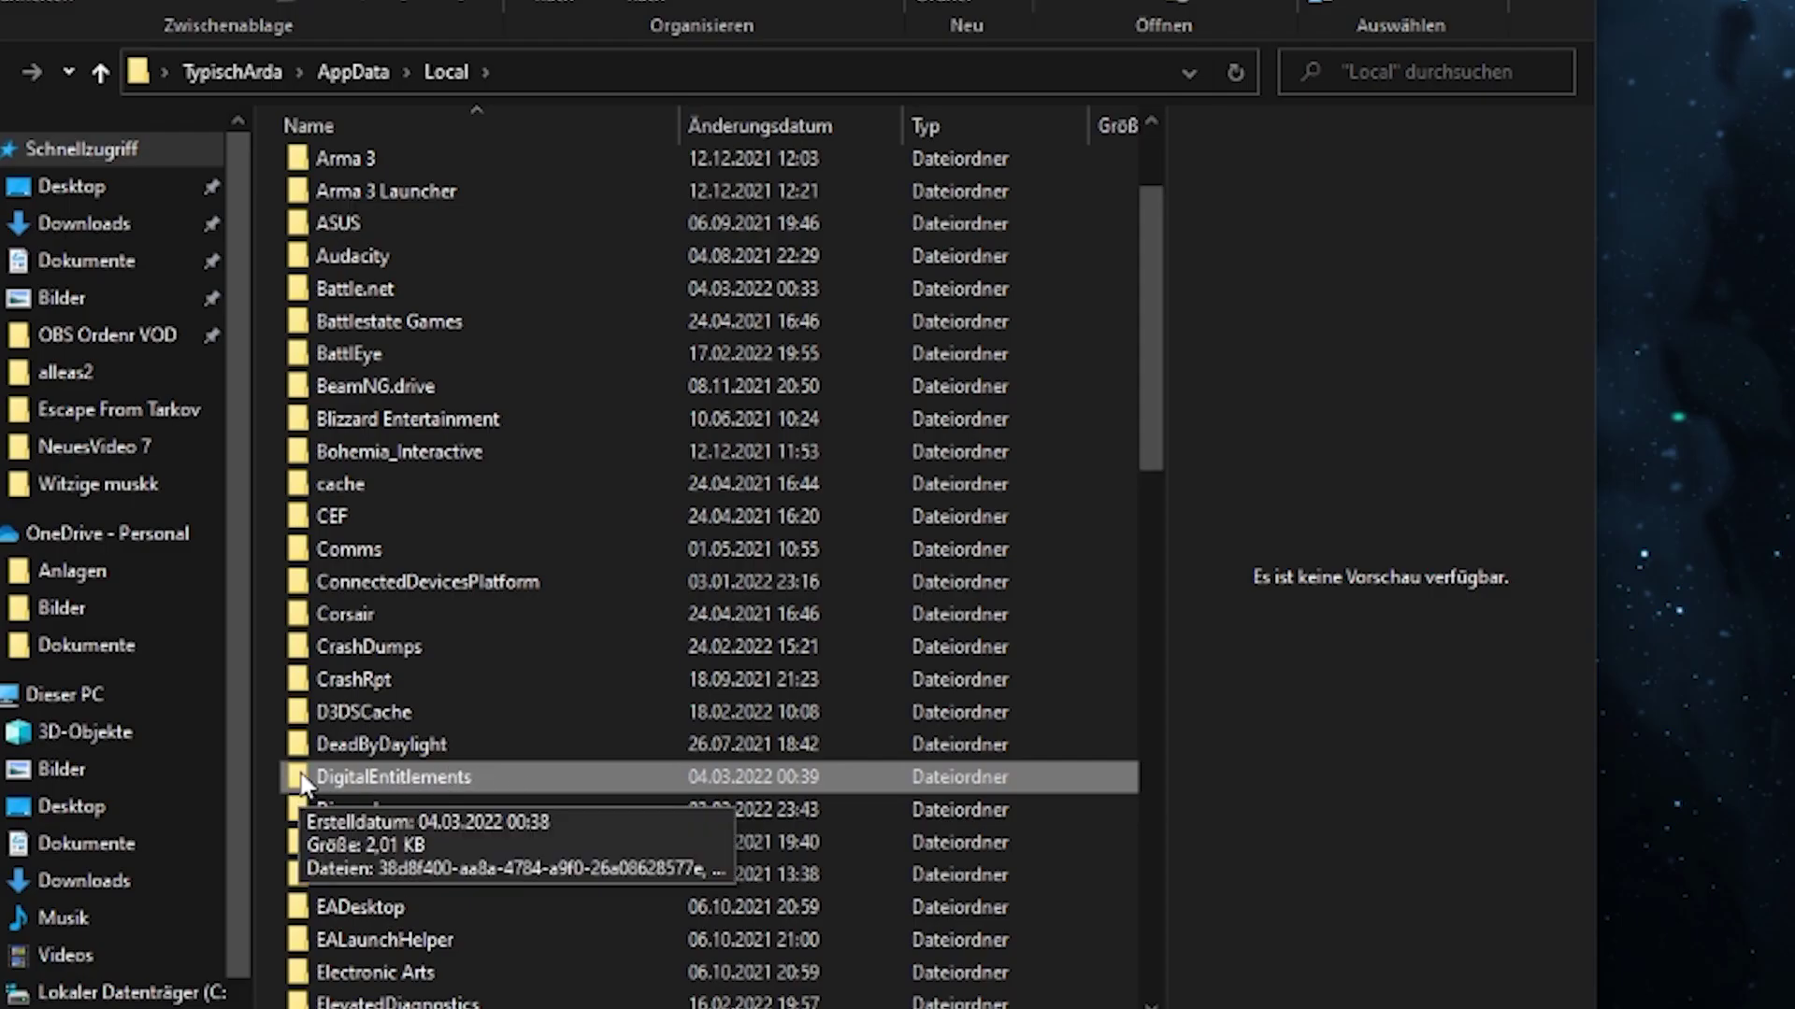
pyautogui.press('Delete')
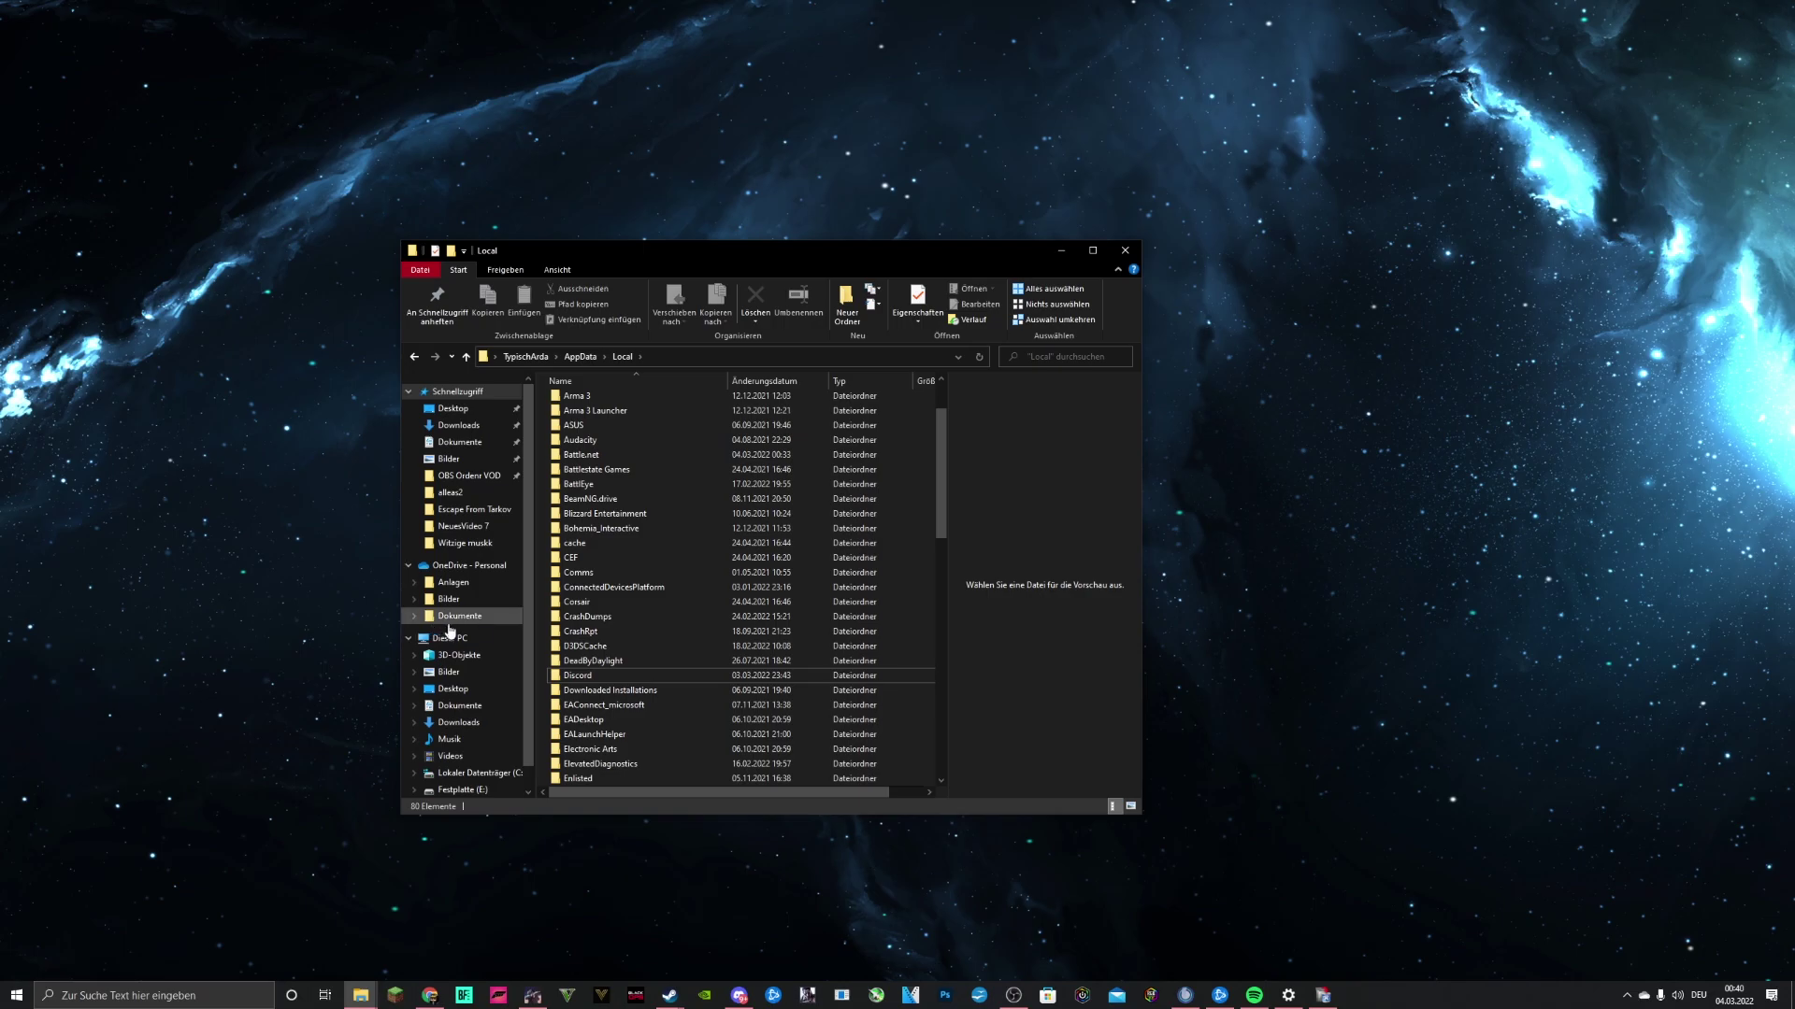
pyautogui.click(1124, 250)
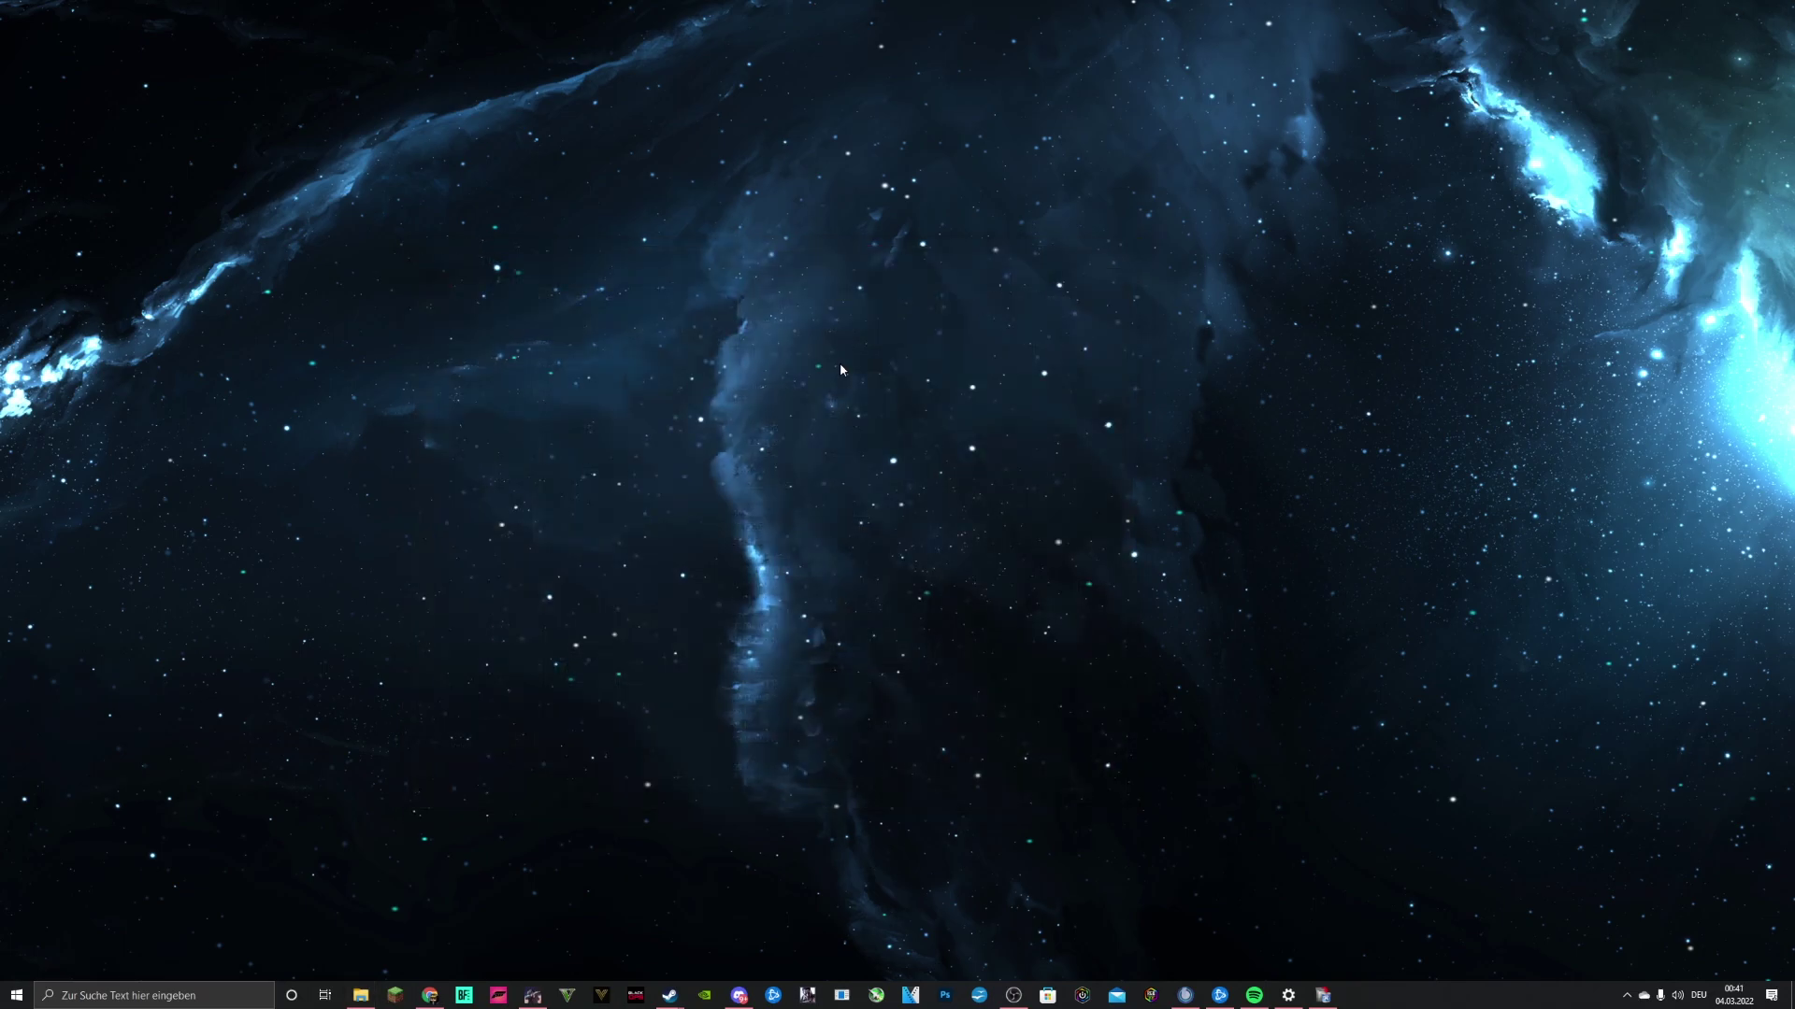
# Open Revo Uninstaller and uninstall FiveM, creating a system restore point first.
pyautogui.press('super+s')
pyautogui.write('revo')
pyautogui.press('Return')
pyautogui.scroll(-5, 375, 377)
pyautogui.click(484, 672)
pyautogui.rightClick(329, 672)
pyautogui.click(390, 683)
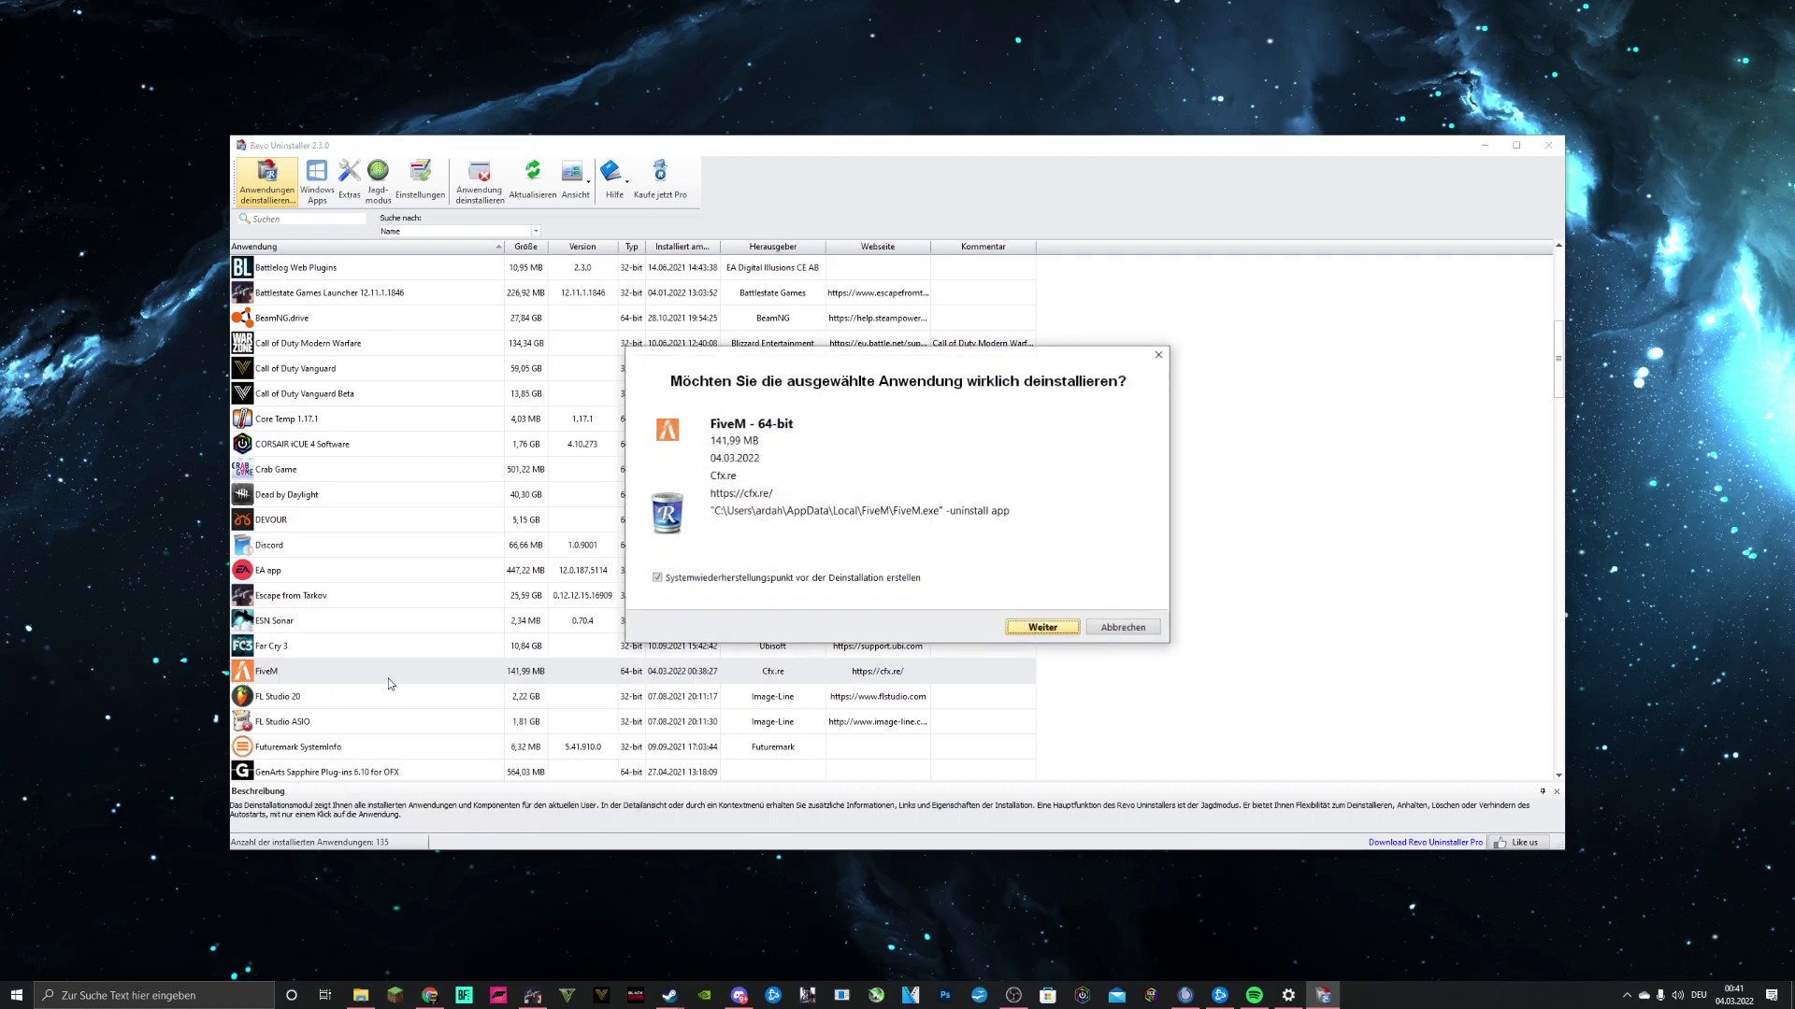
pyautogui.click(1012, 627)
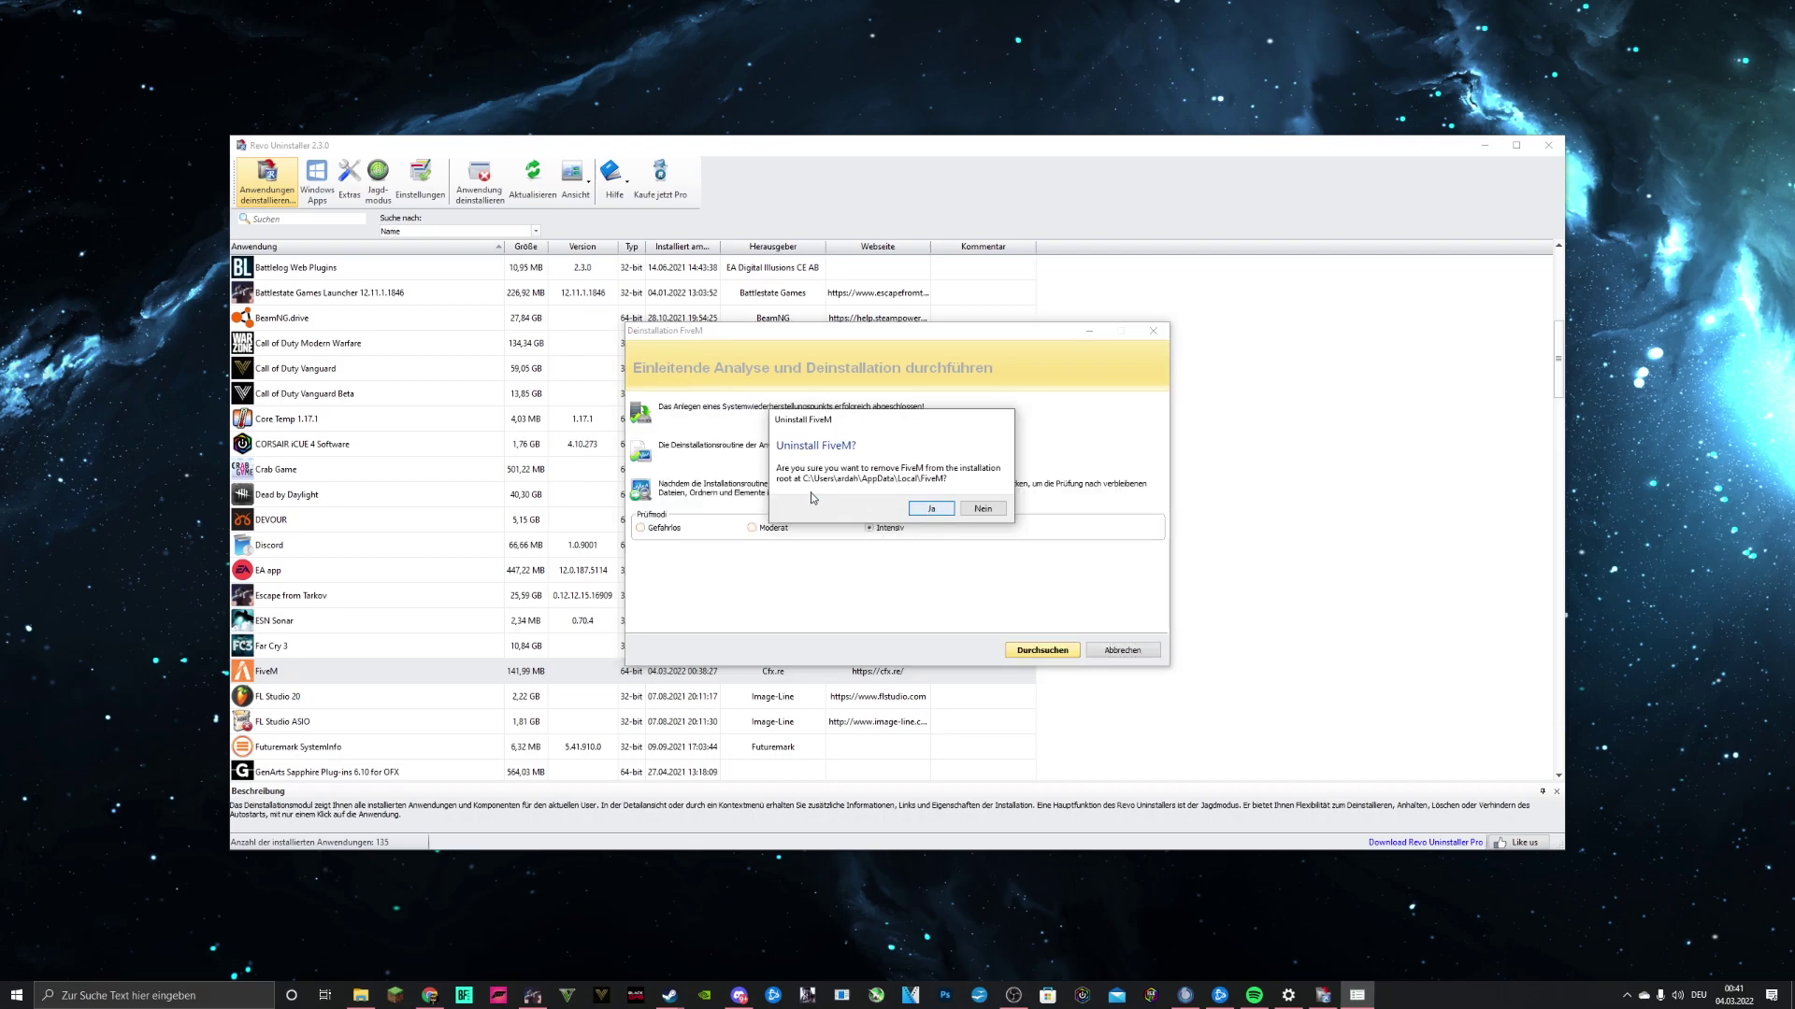
pyautogui.press('Return')
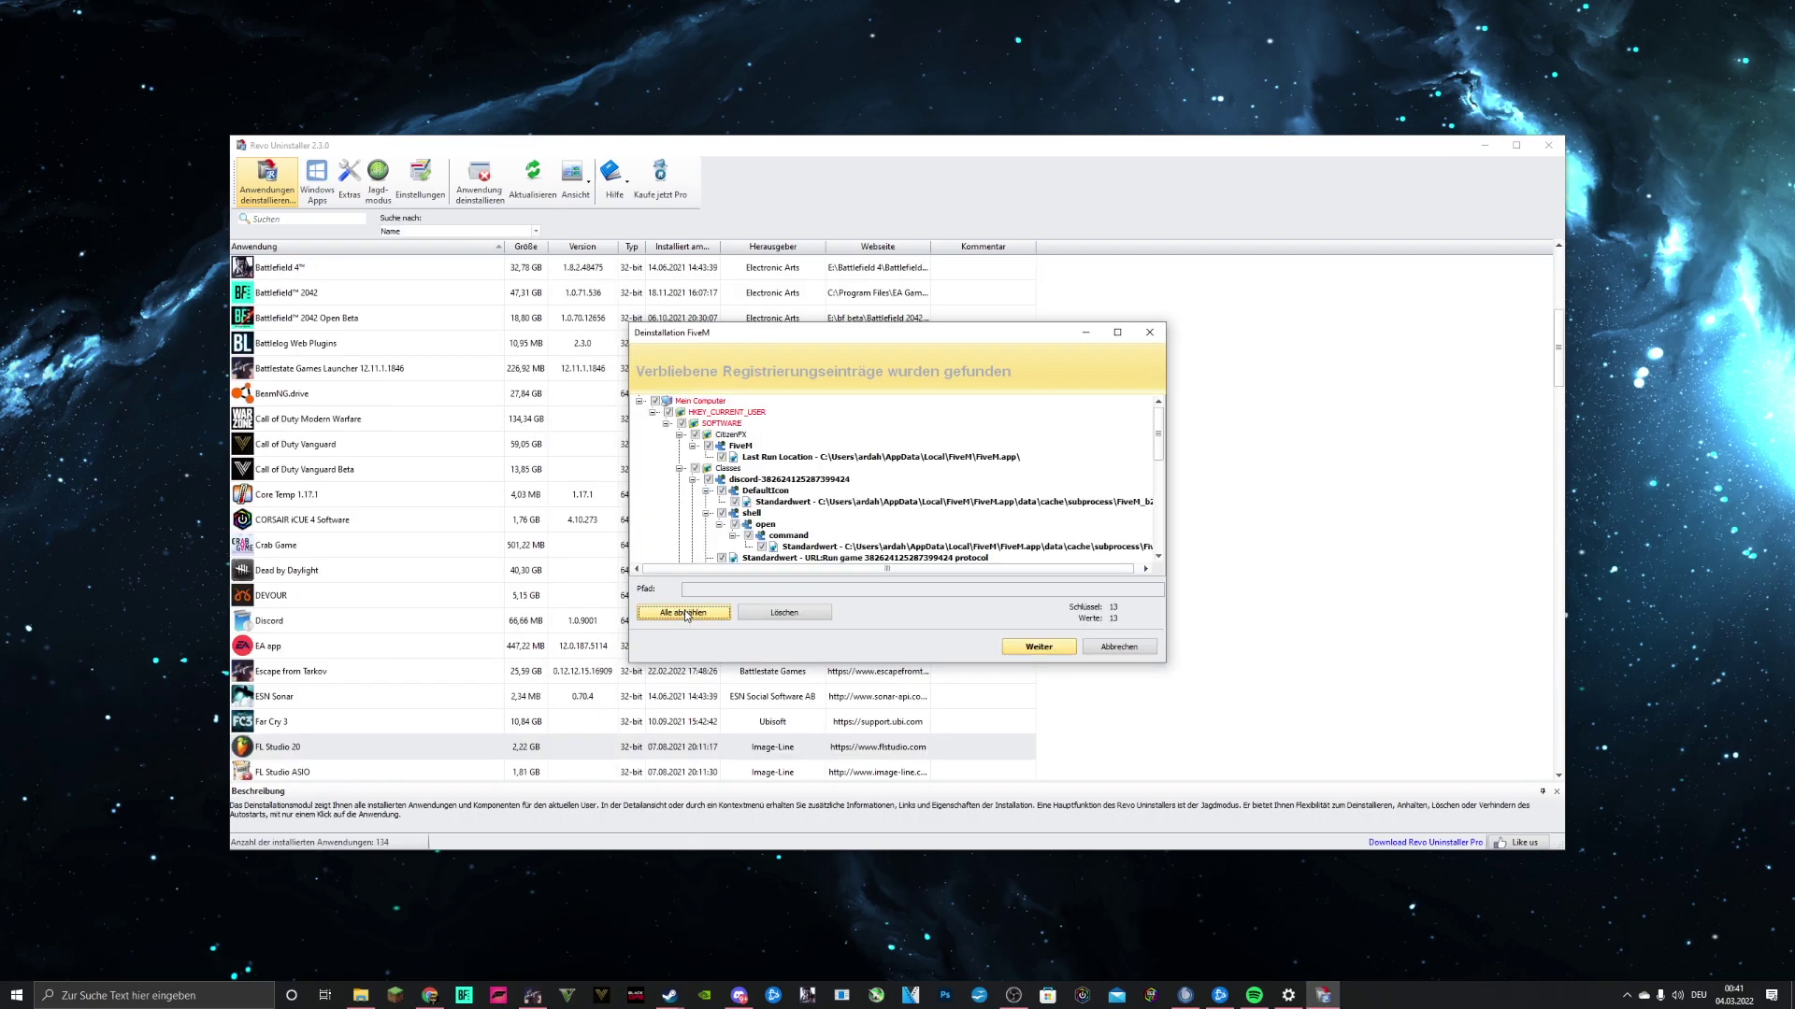
# Delete the leftover FiveM registry entries and files found by the scan, and close Revo Uninstaller.
pyautogui.press('Return')
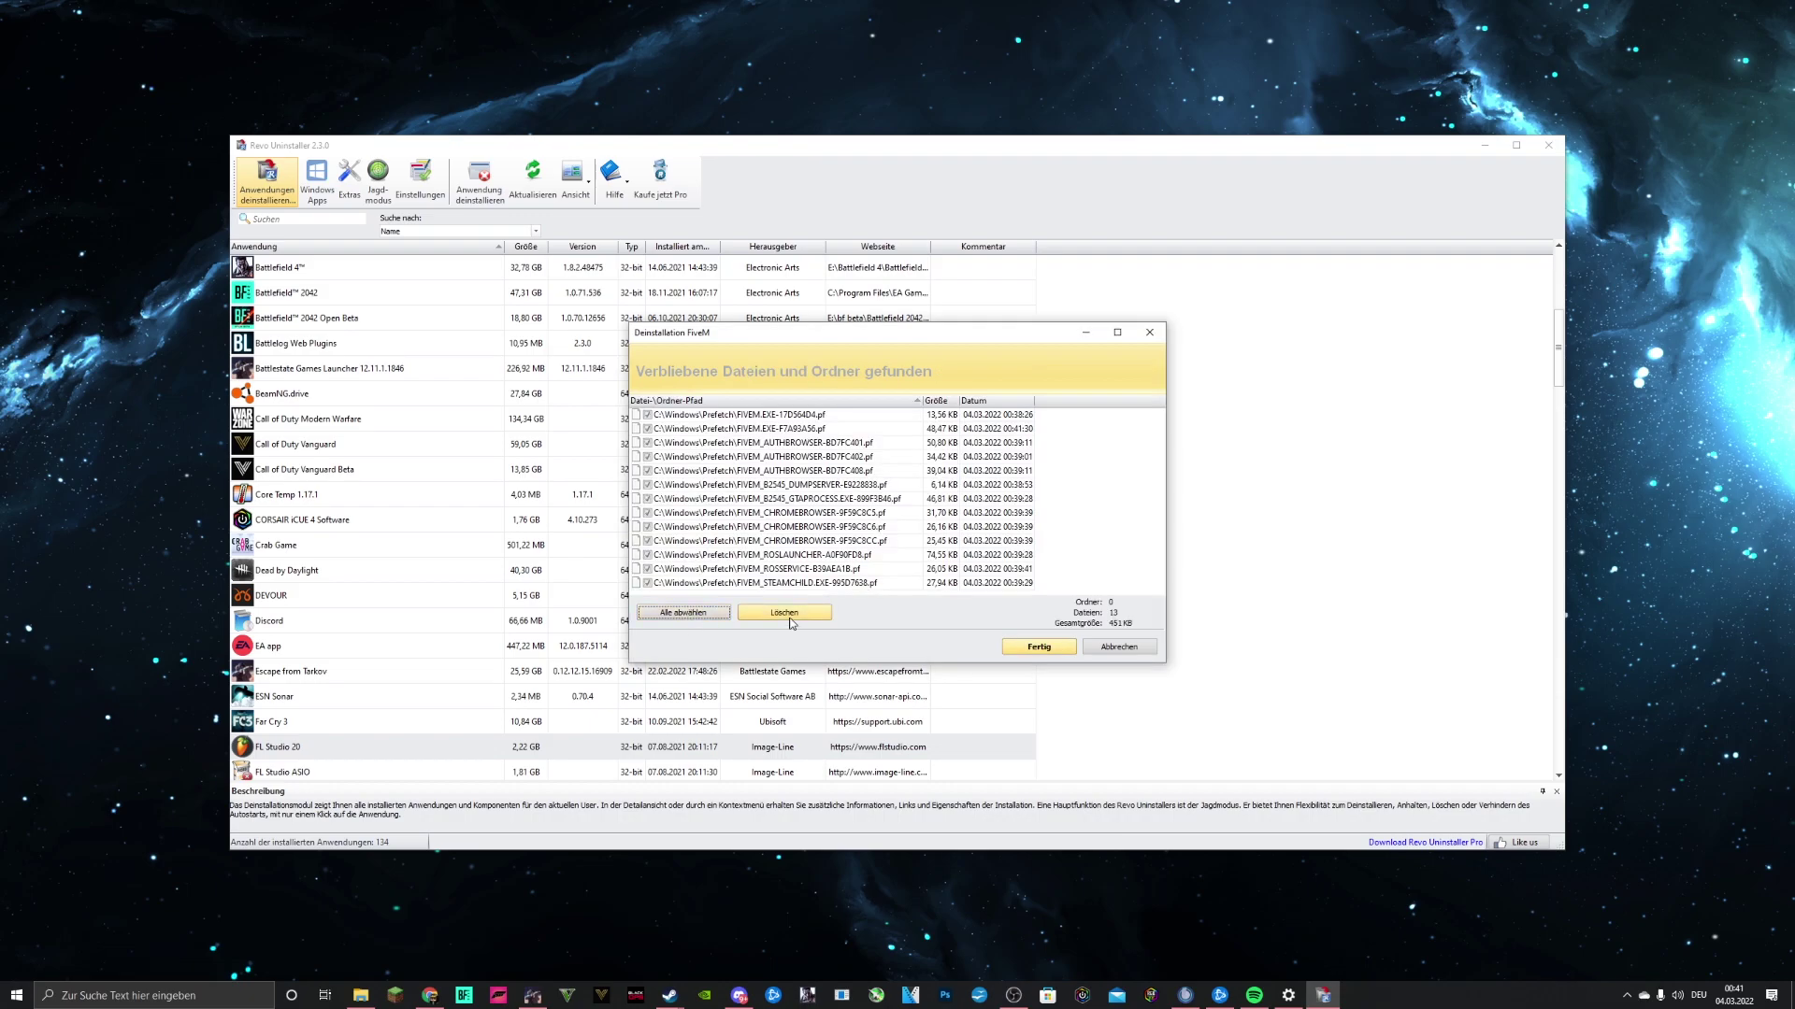
pyautogui.click(771, 615)
pyautogui.click(931, 535)
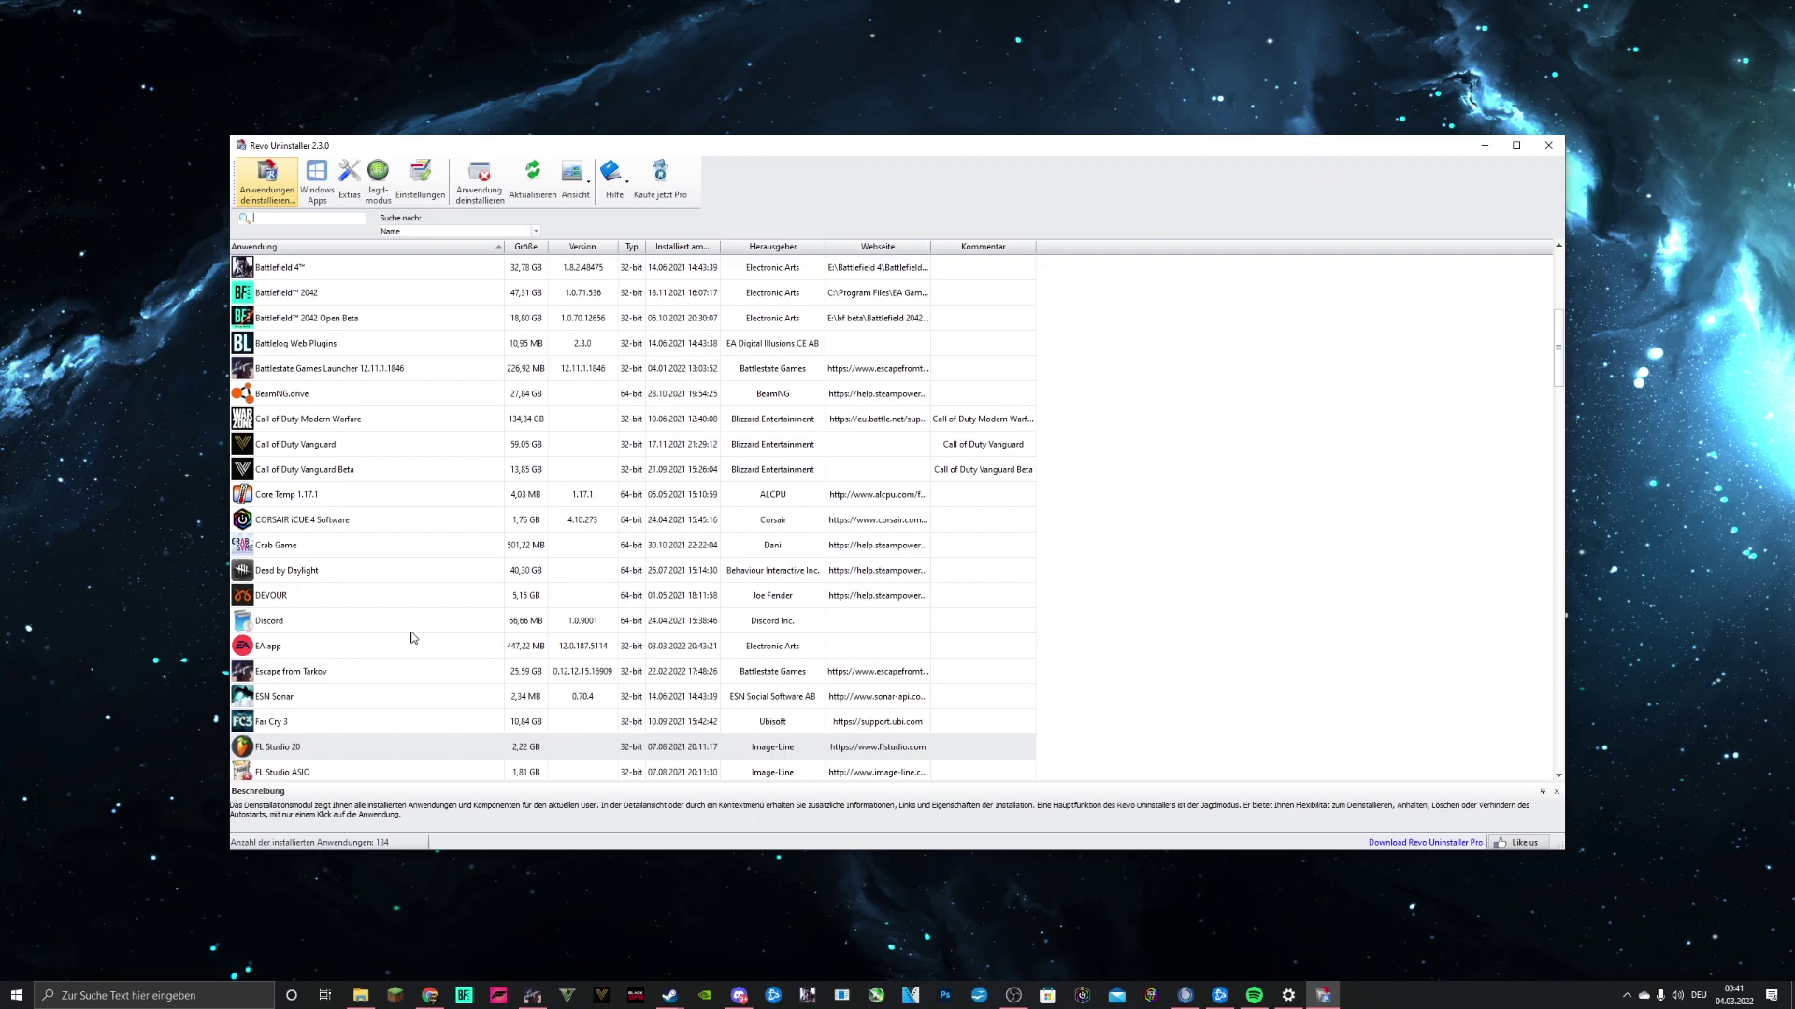
pyautogui.hotkey('alt', 'F4')
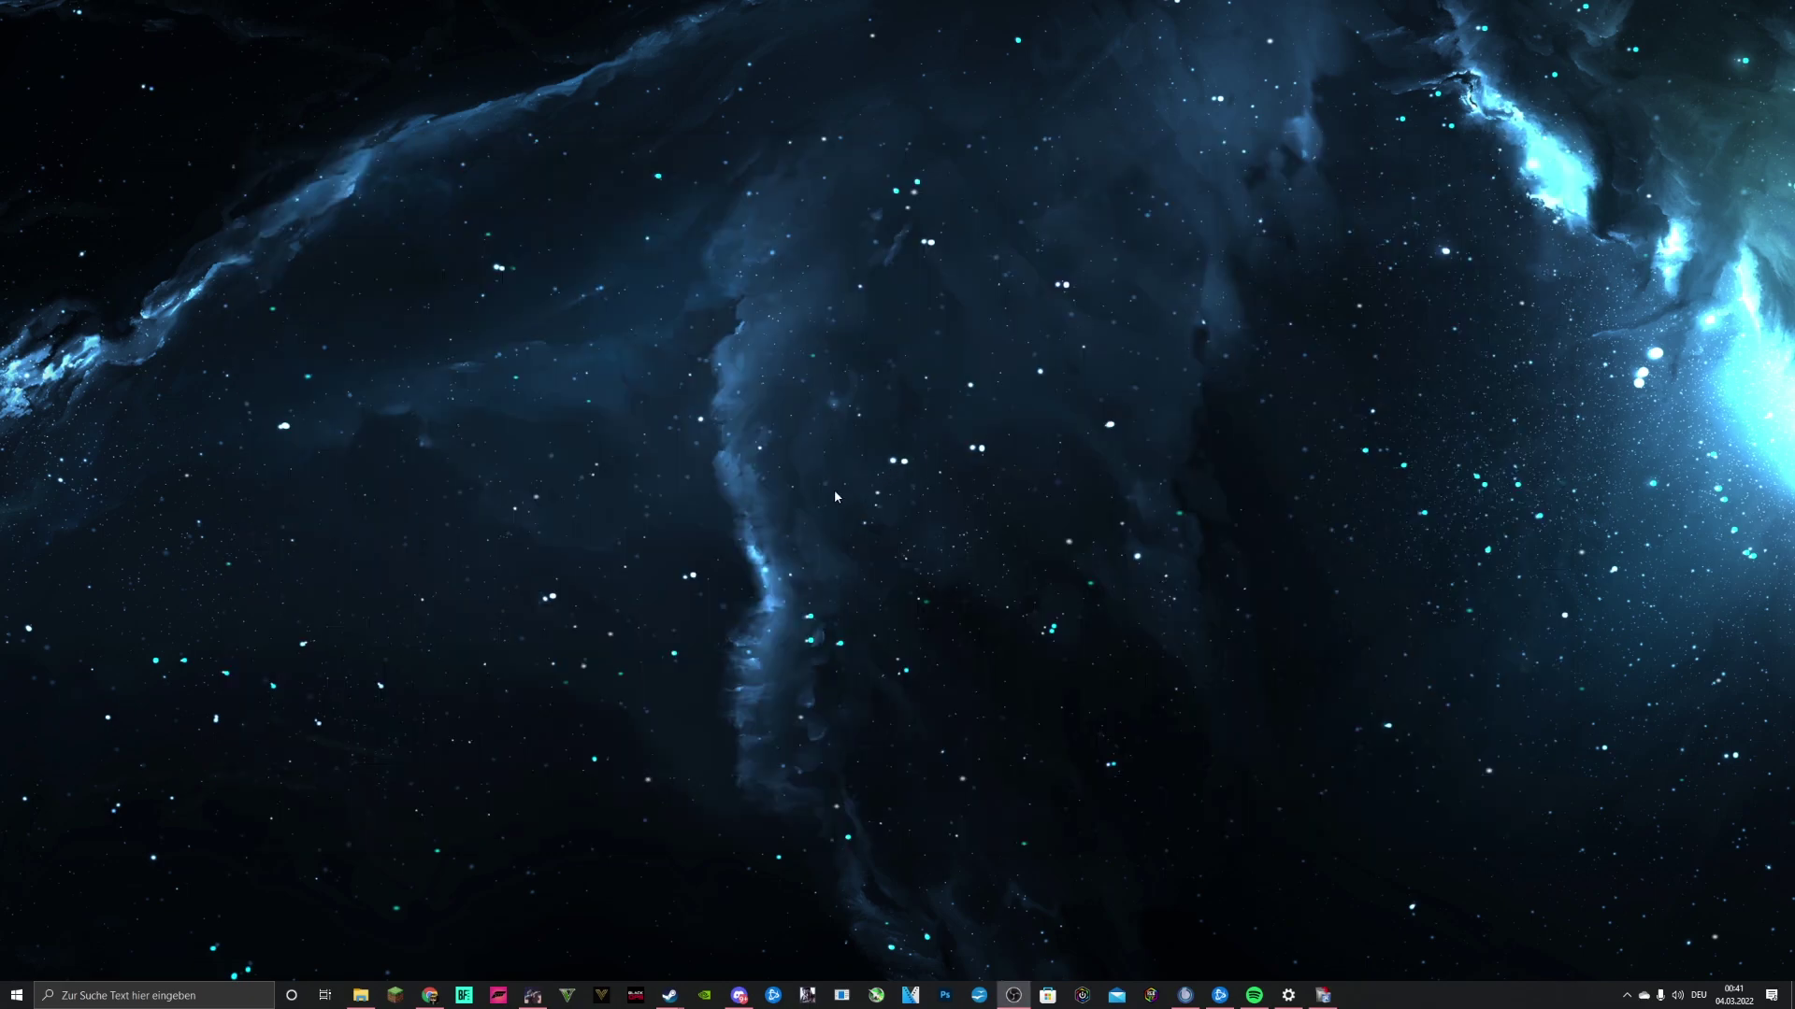
# Search Windows for "kon" and open the "Eigenes Konto verwalten" settings page.
pyautogui.click(151, 994)
pyautogui.write('kon')
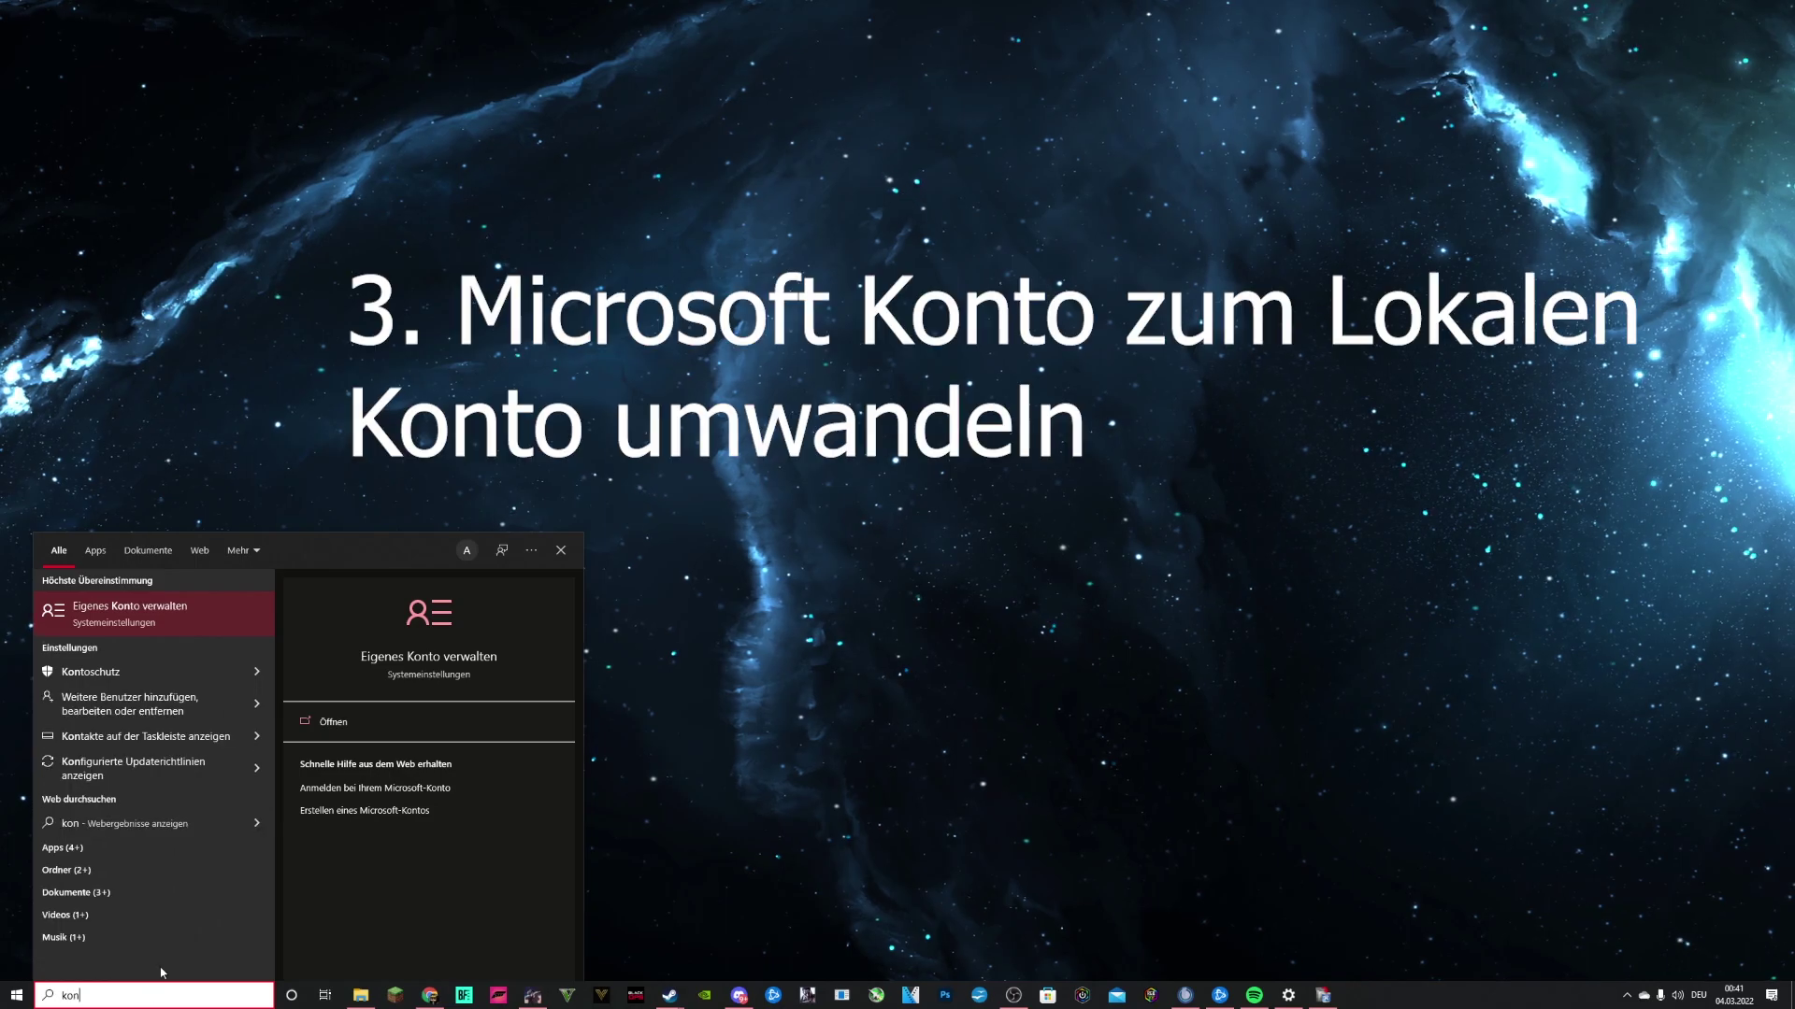
pyautogui.click(167, 609)
pyautogui.moveTo(646, 203); pyautogui.dragTo(790, 182)
pyautogui.moveTo(1003, 585); pyautogui.dragTo(1229, 854)
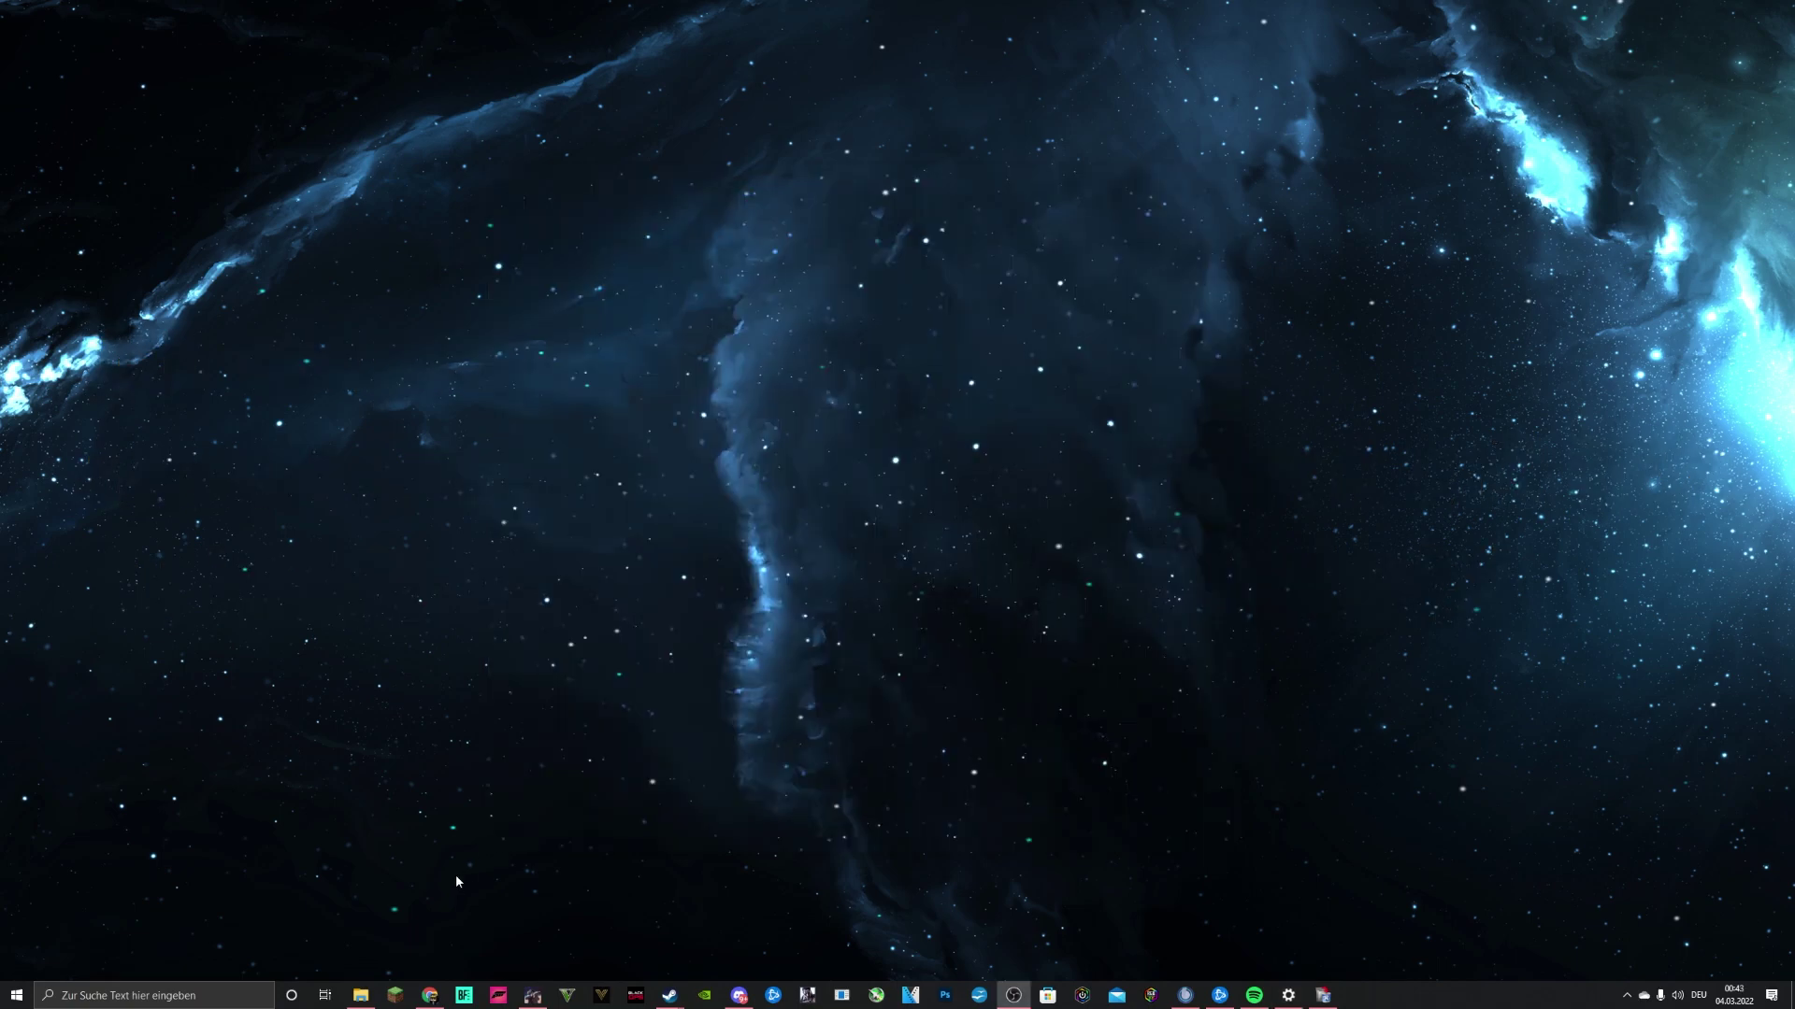
# Switch to Chrome, search Google for "10min mail" in a new tab and open the 10minemail.com disposable mailbox.
pyautogui.click(430, 996)
pyautogui.hotkey('ctrl', 't')
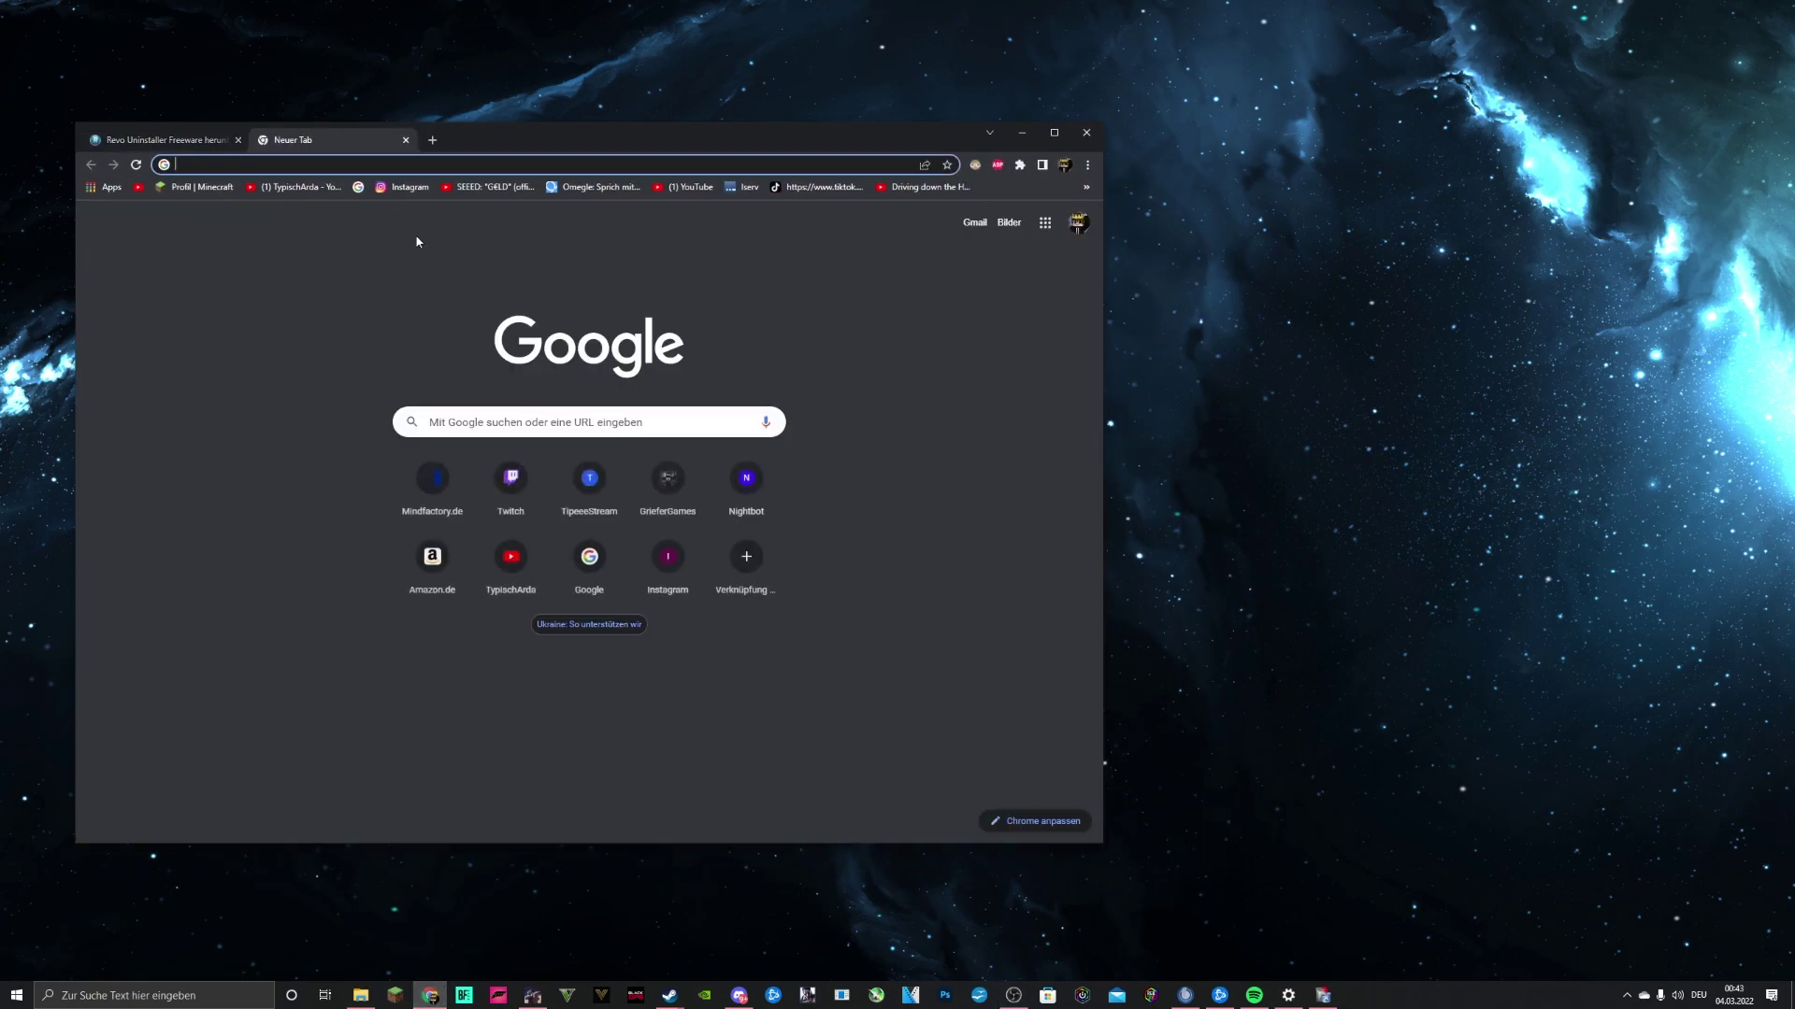
pyautogui.click(514, 422)
pyautogui.write('10m')
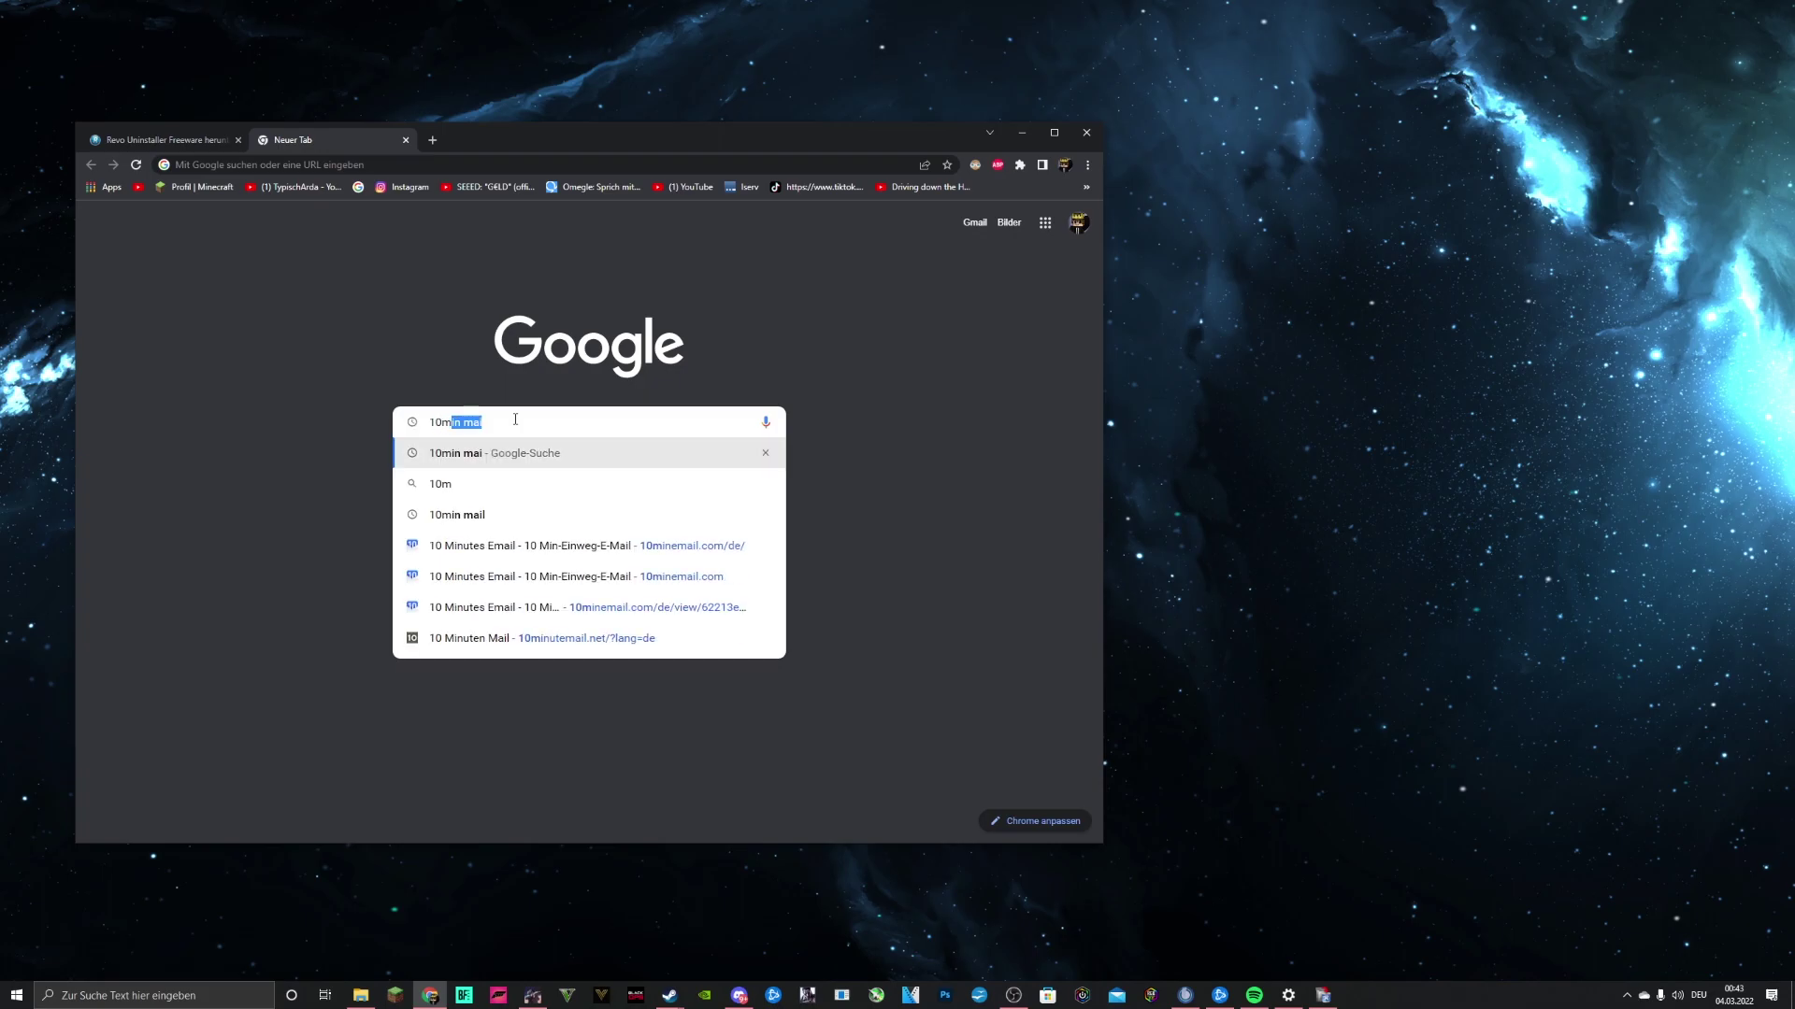
pyautogui.write('in mail')
pyautogui.press('Return')
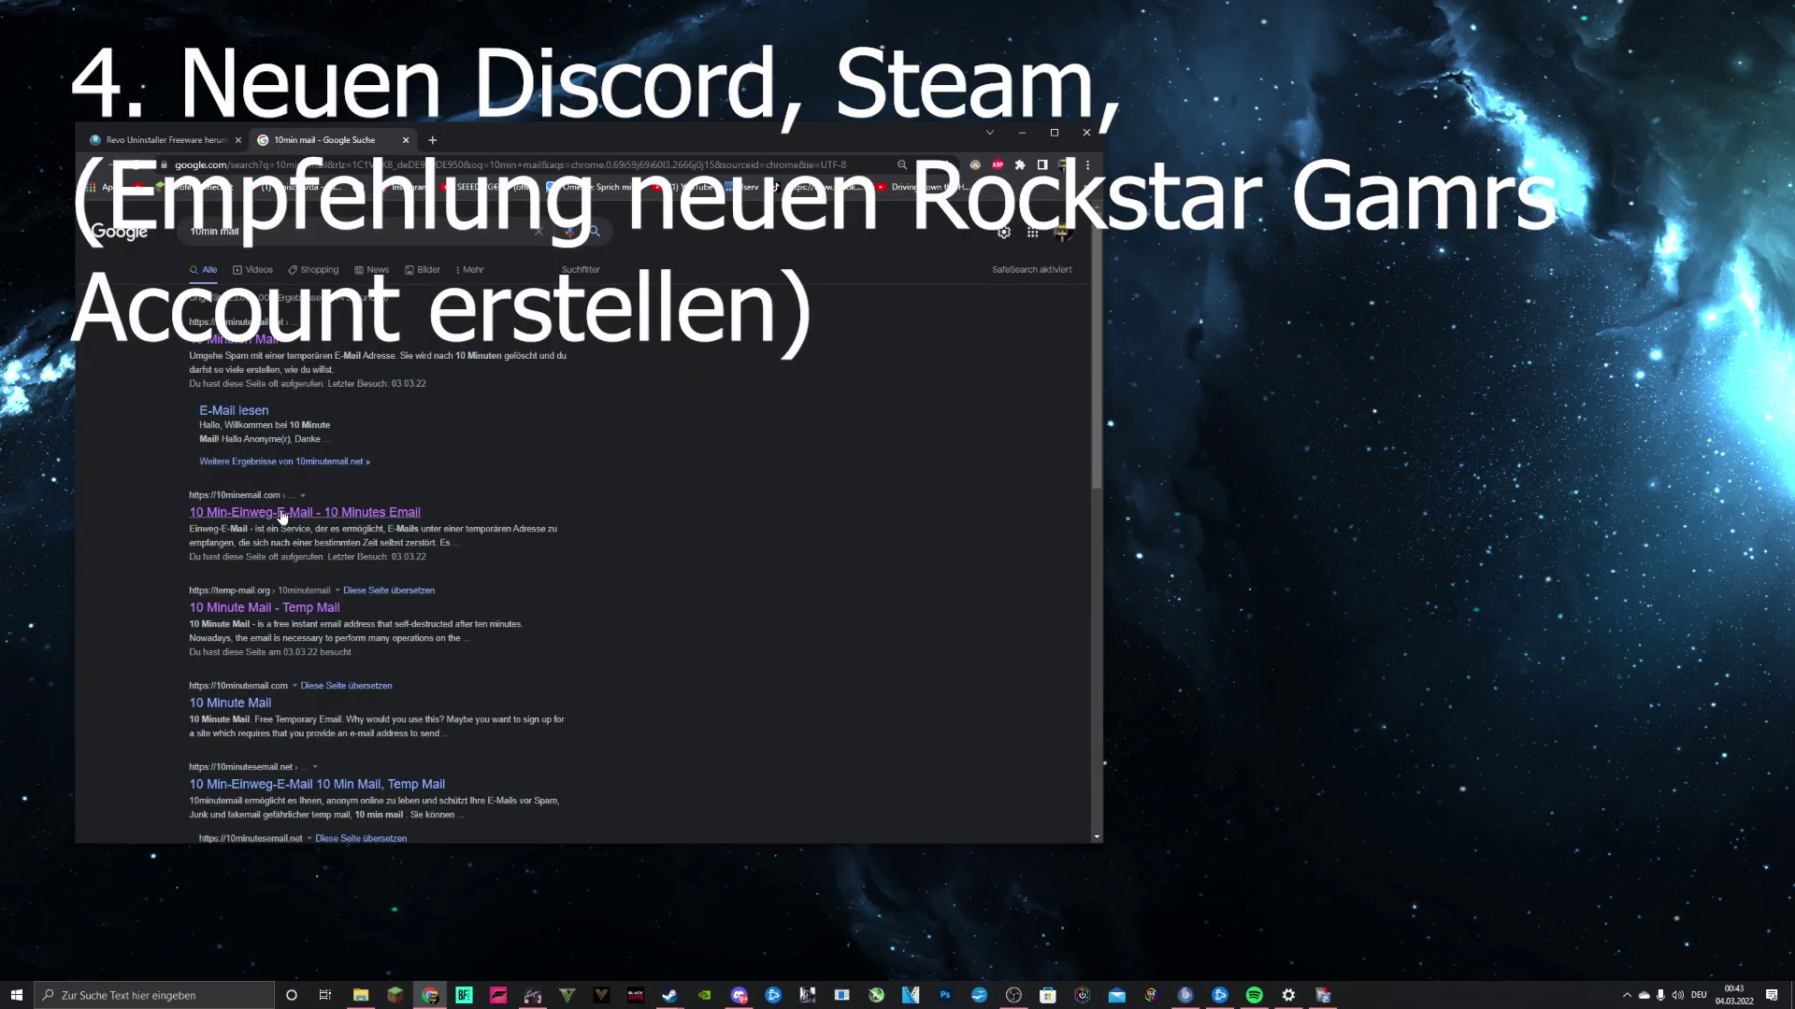
pyautogui.click(252, 514)
pyautogui.moveTo(738, 150); pyautogui.dragTo(903, 151)
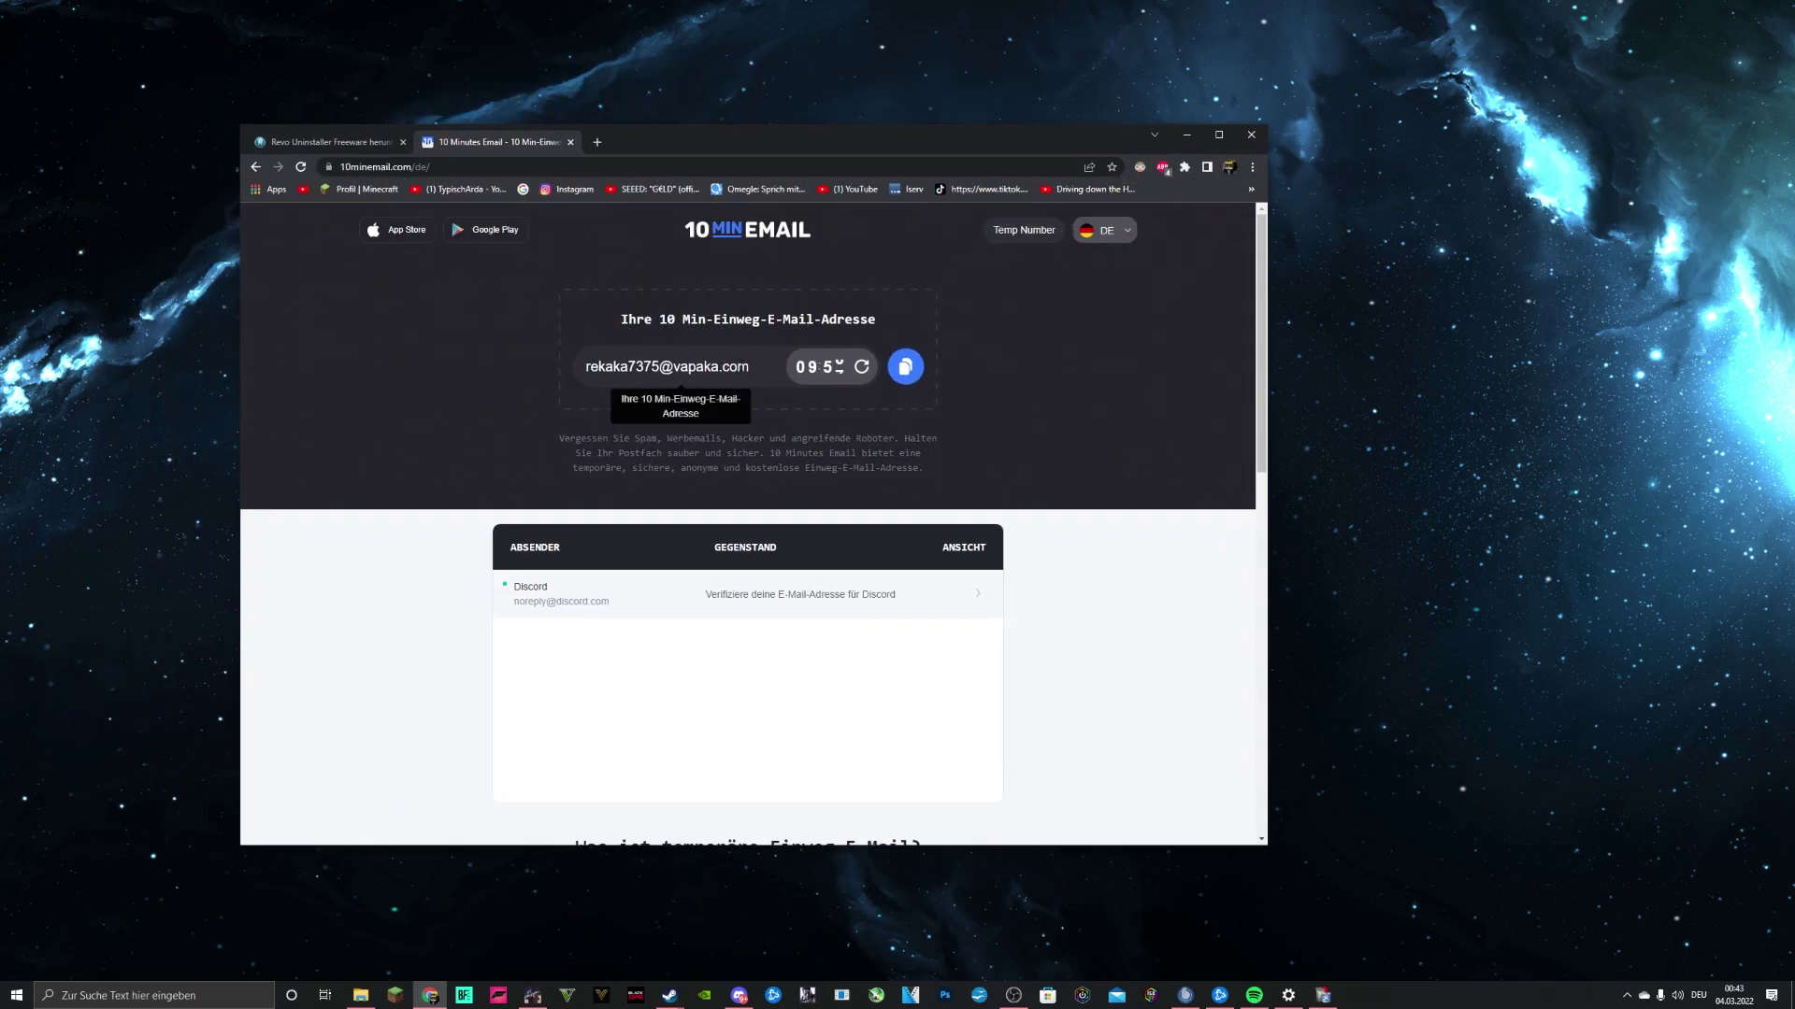
pyautogui.click(768, 371)
pyautogui.press('super+d')
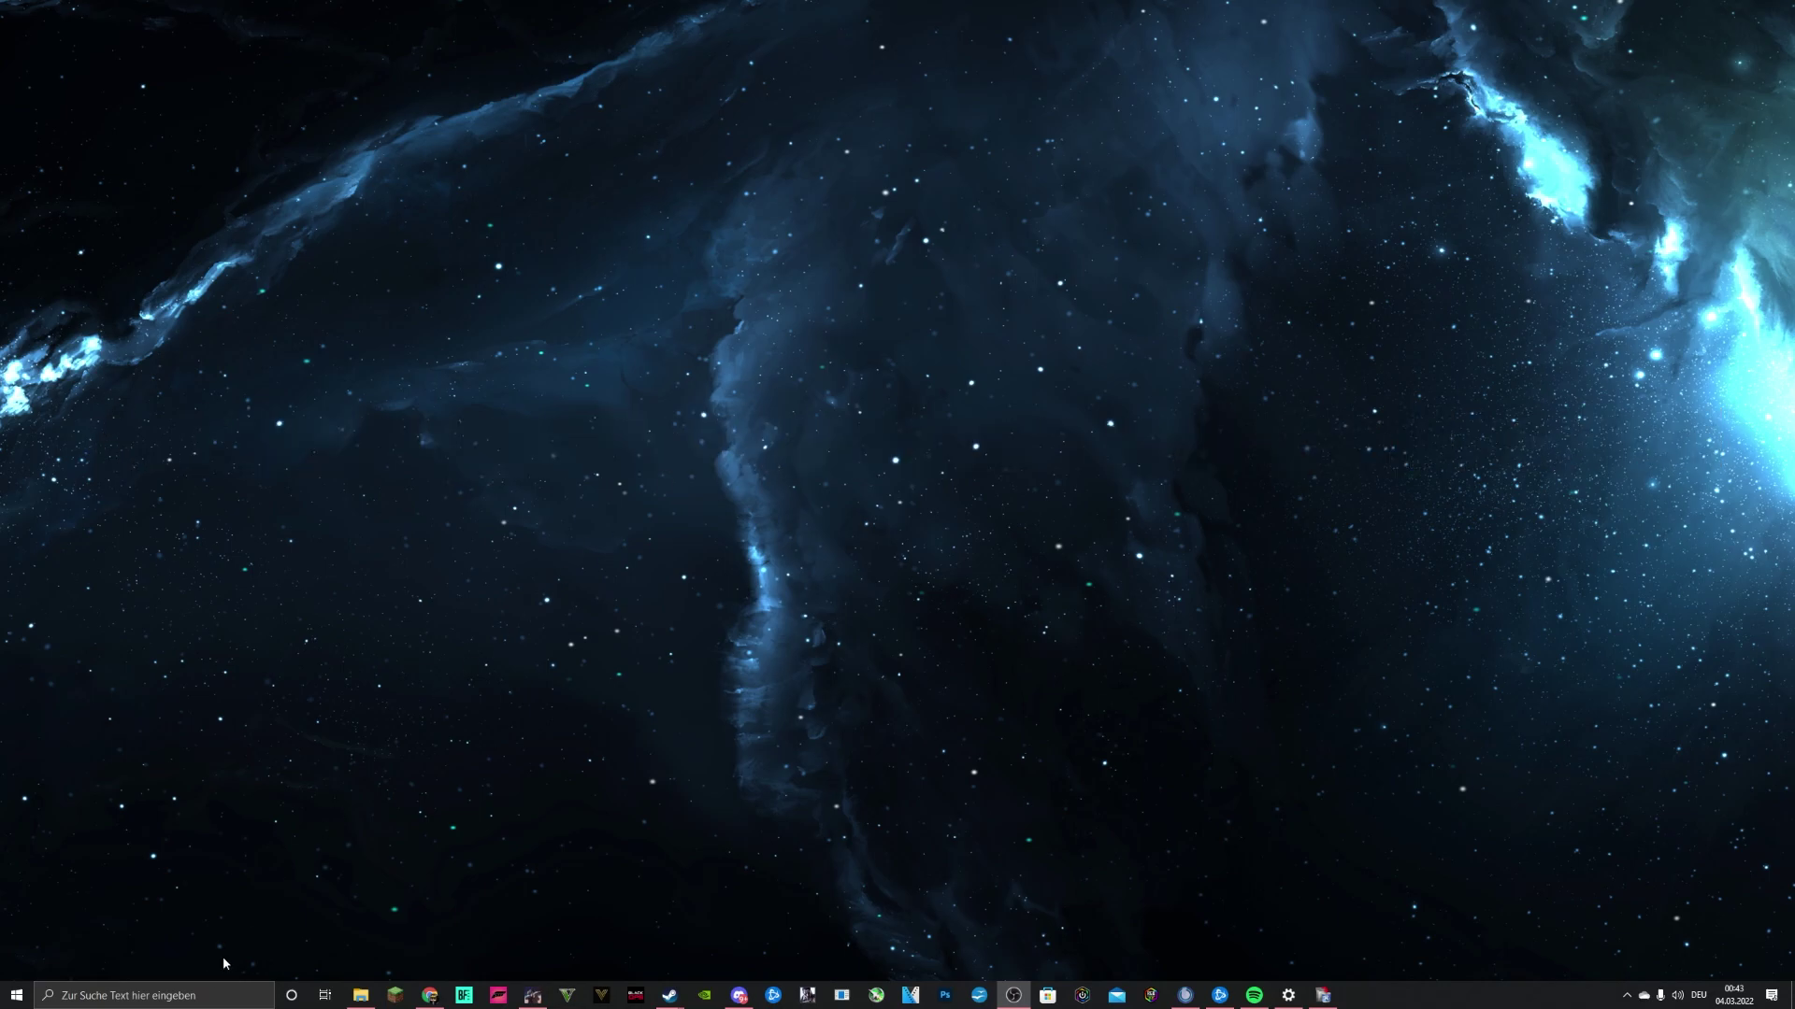
# Switch to the Microsoft Store, search for "Xbox" and maximize the window.
pyautogui.click(1048, 996)
pyautogui.click(1042, 192)
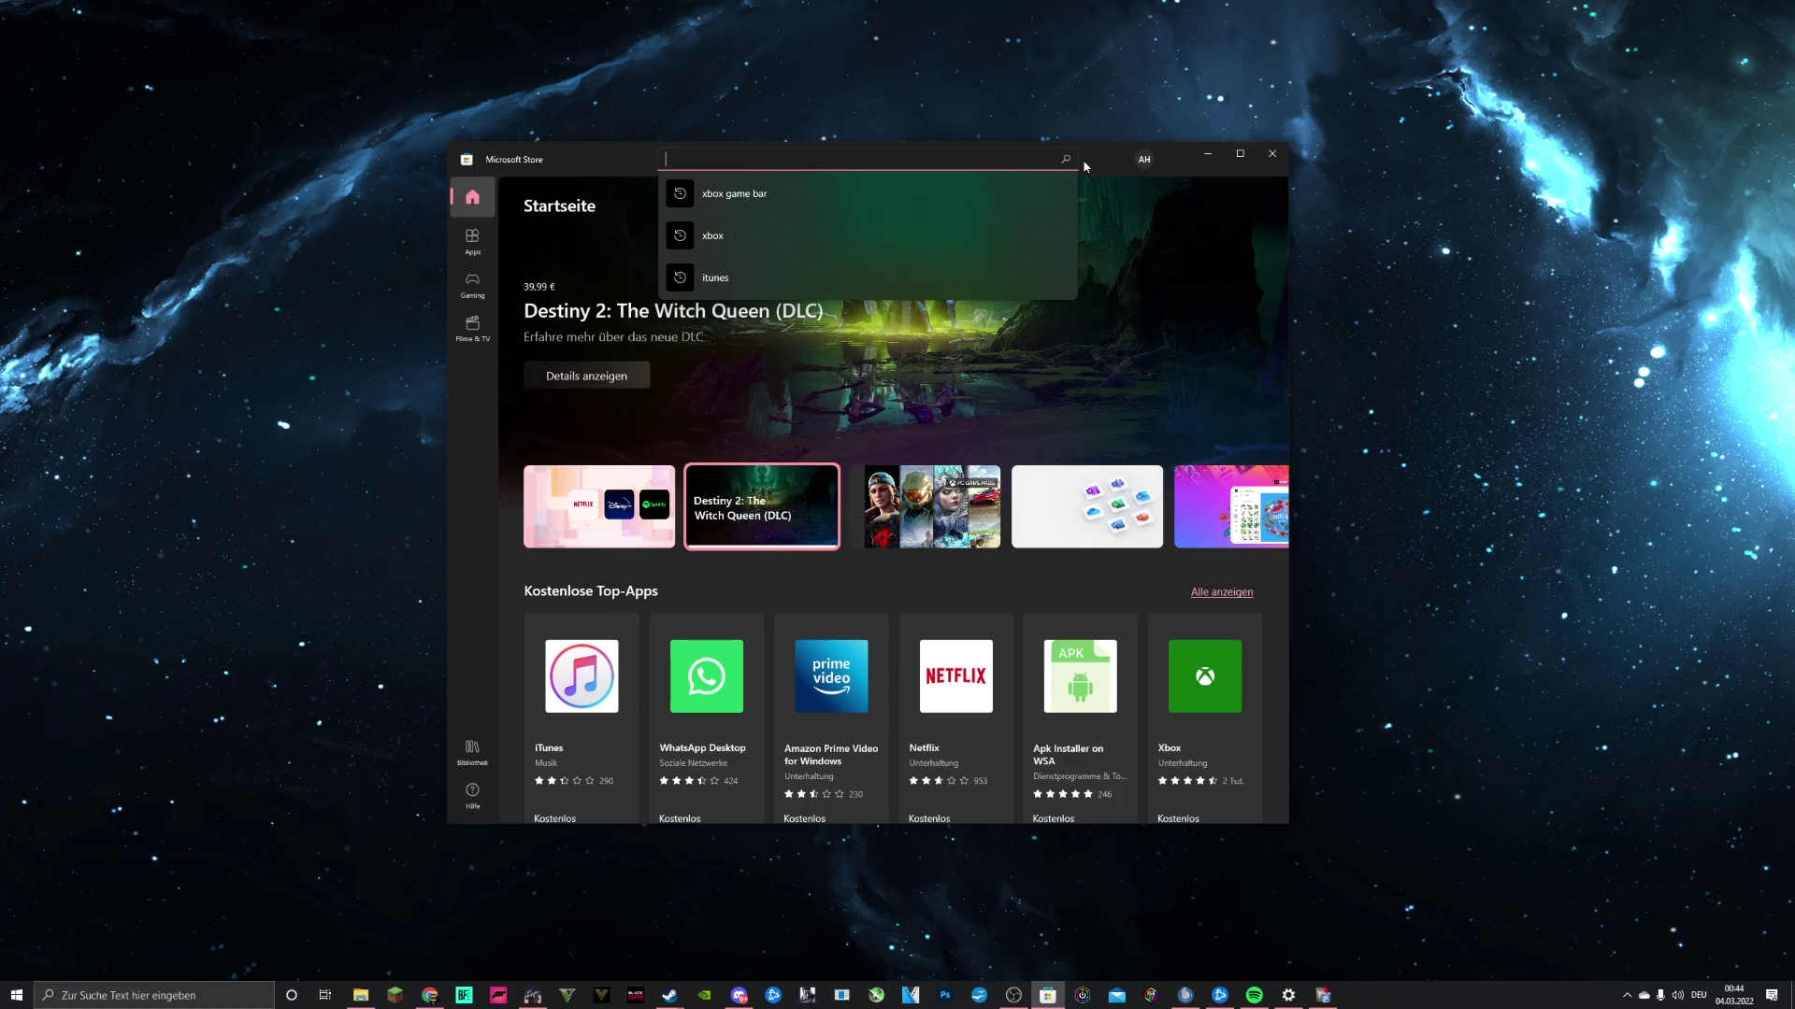
pyautogui.write('Xbox')
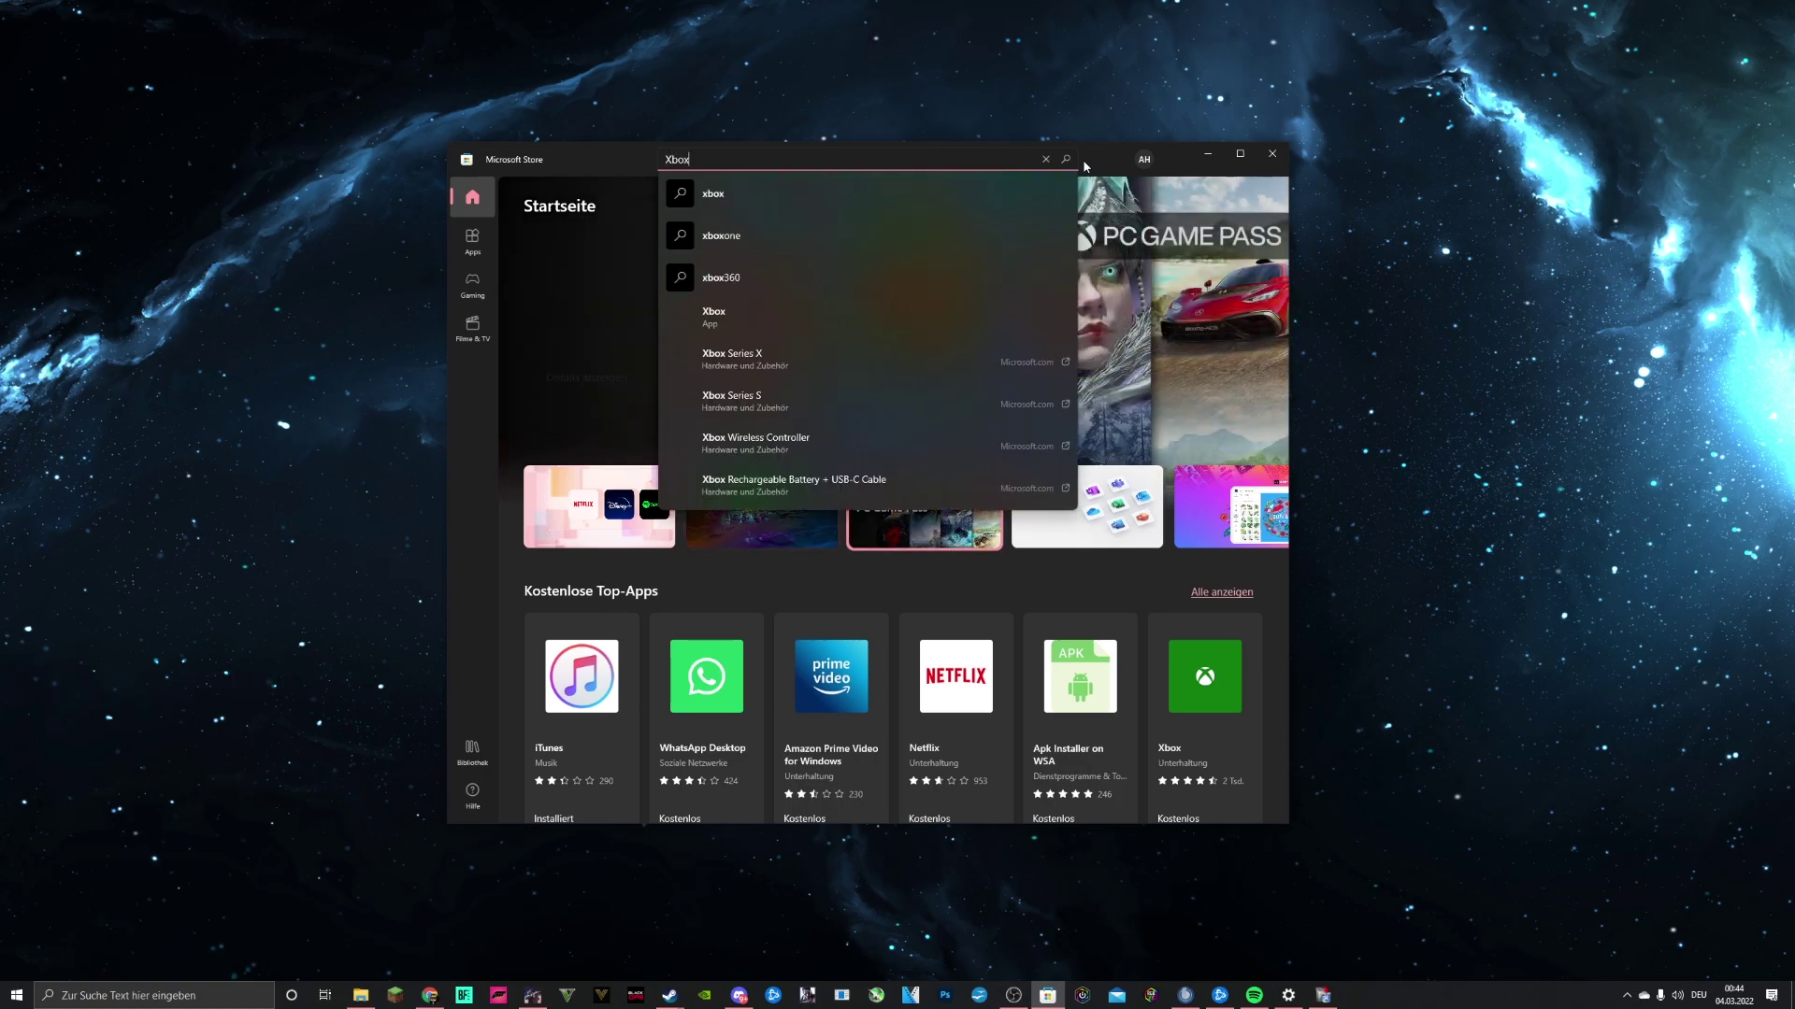
pyautogui.press('Return')
pyautogui.click(1240, 153)
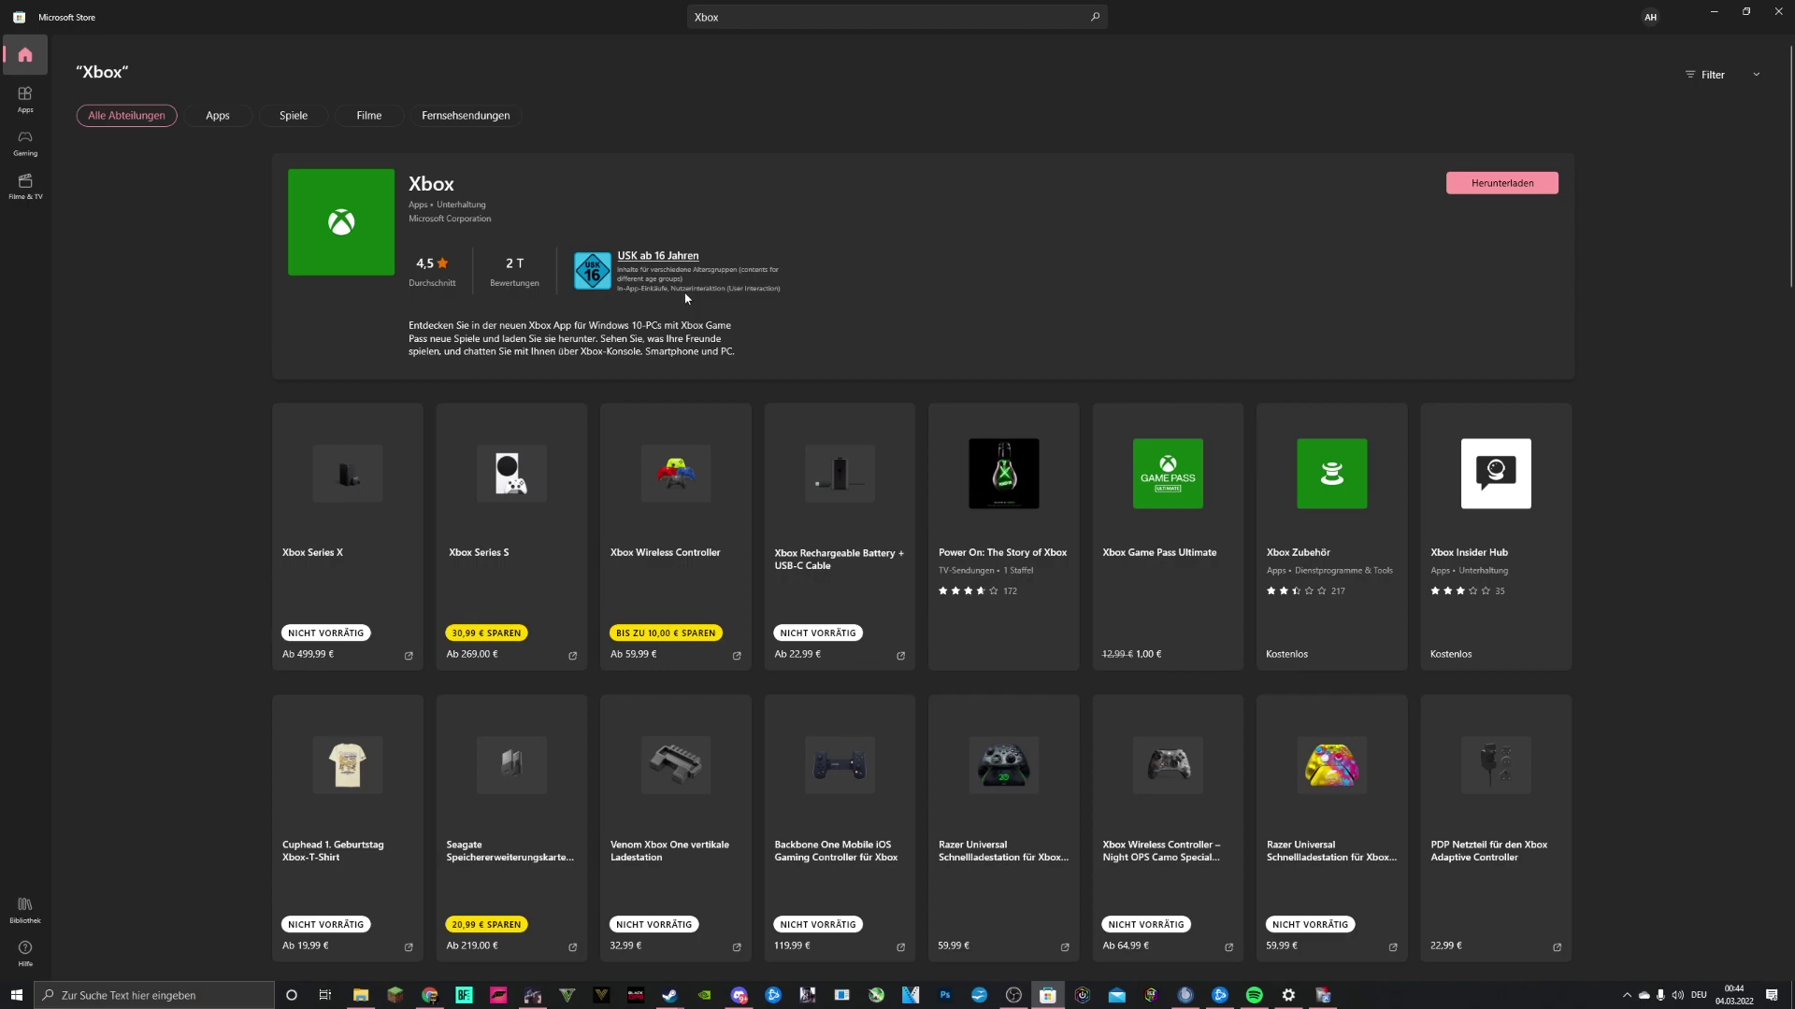
# Look through the Xbox search results for the Xbox Game Bar app and return to the desktop.
pyautogui.click(683, 214)
pyautogui.hotkey('alt', 'Left')
pyautogui.scroll(-5, 428, 238)
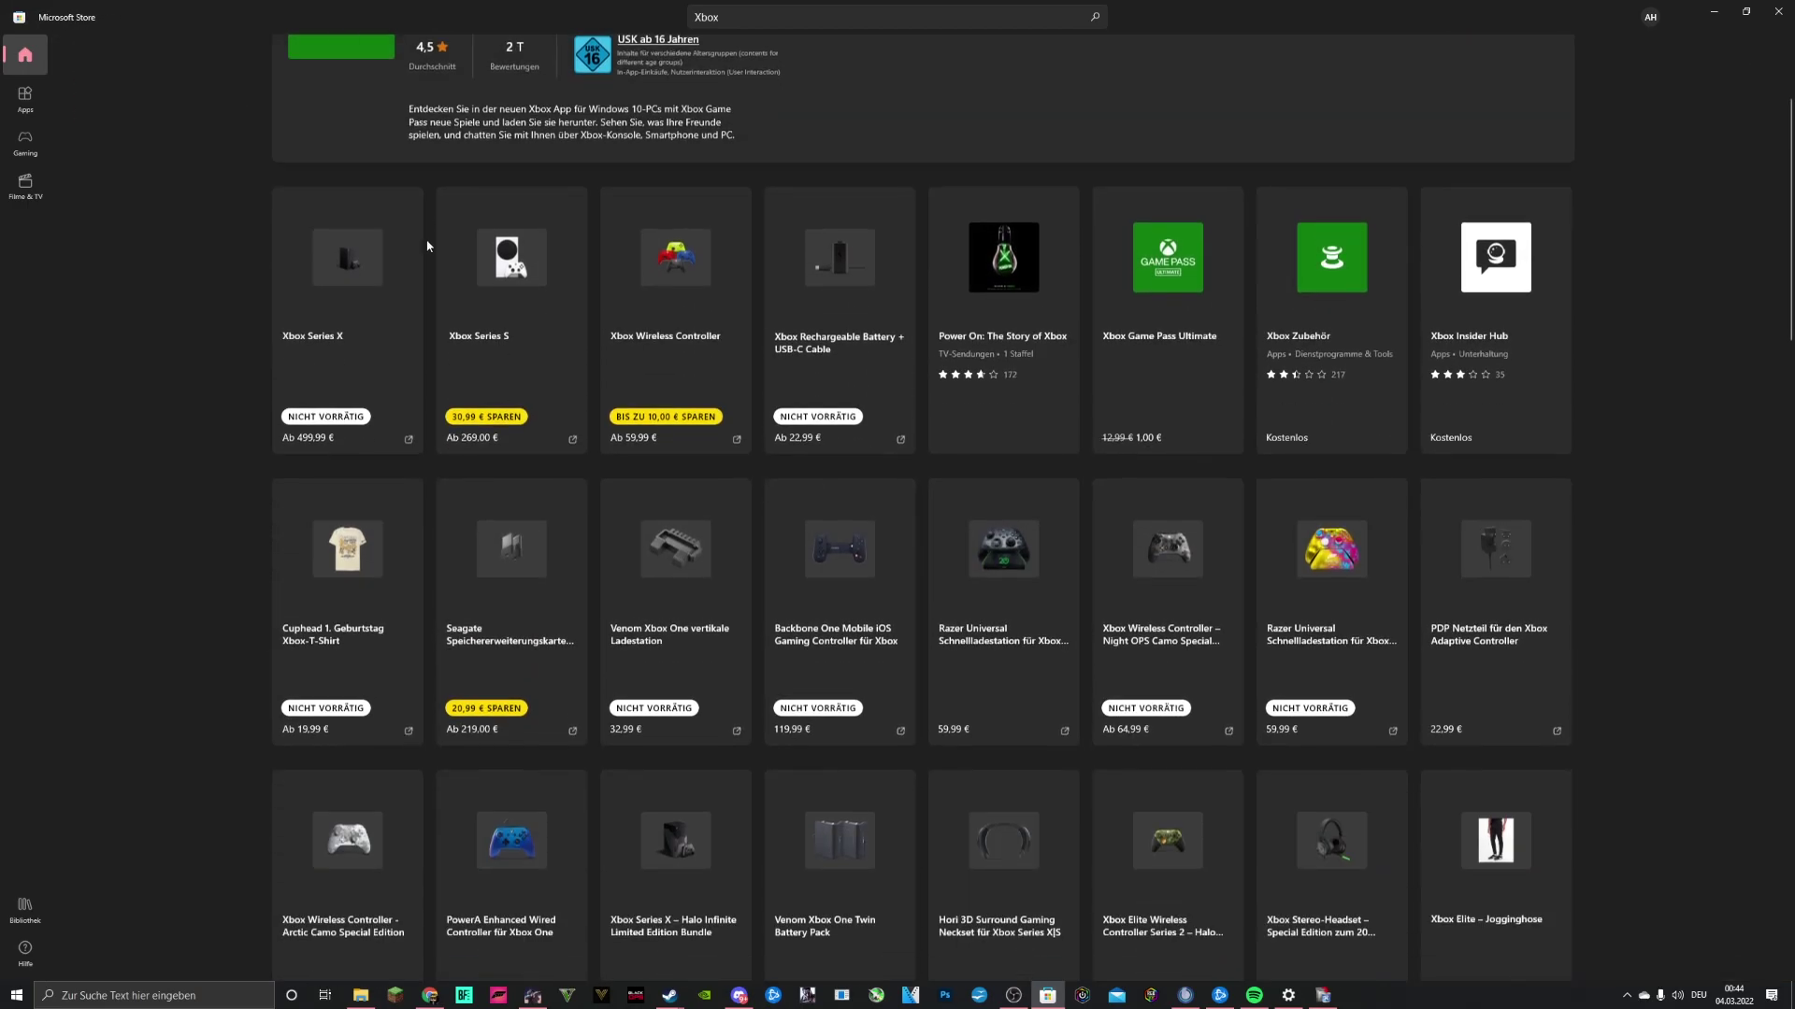
pyautogui.scroll(5, 424, 240)
pyautogui.scroll(-6, 1164, 395)
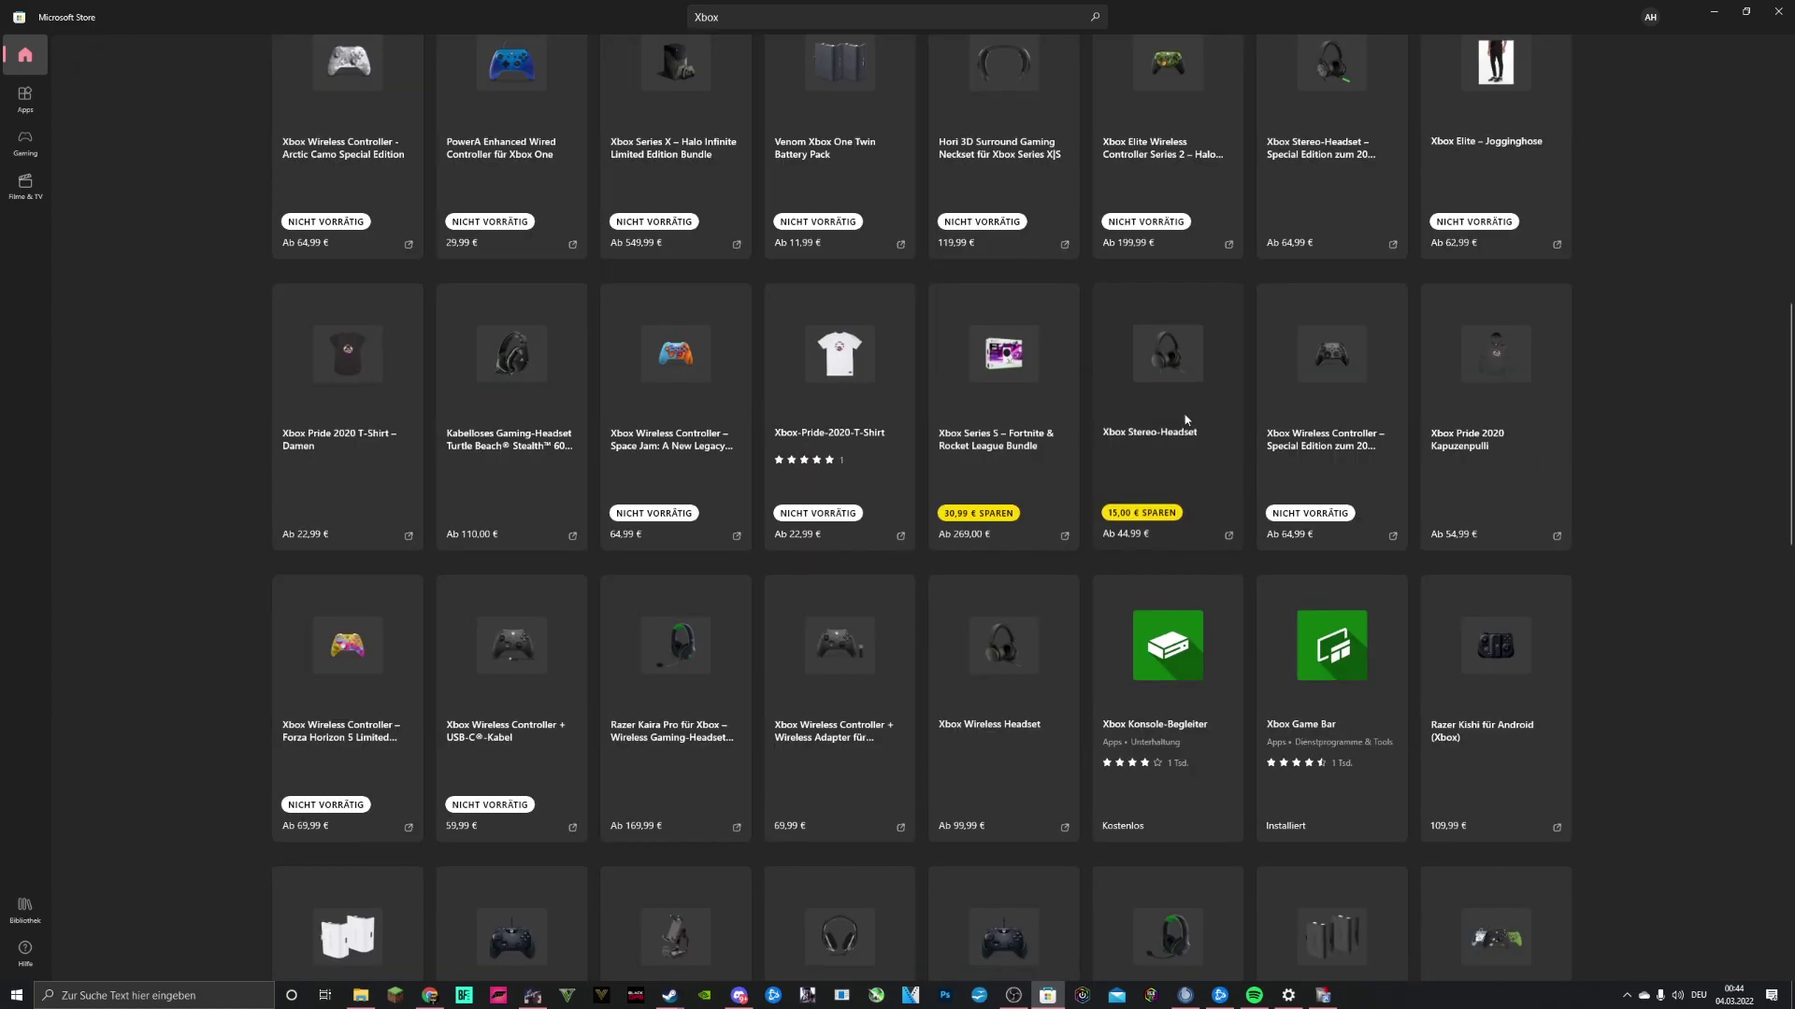
pyautogui.scroll(-2, 1259, 483)
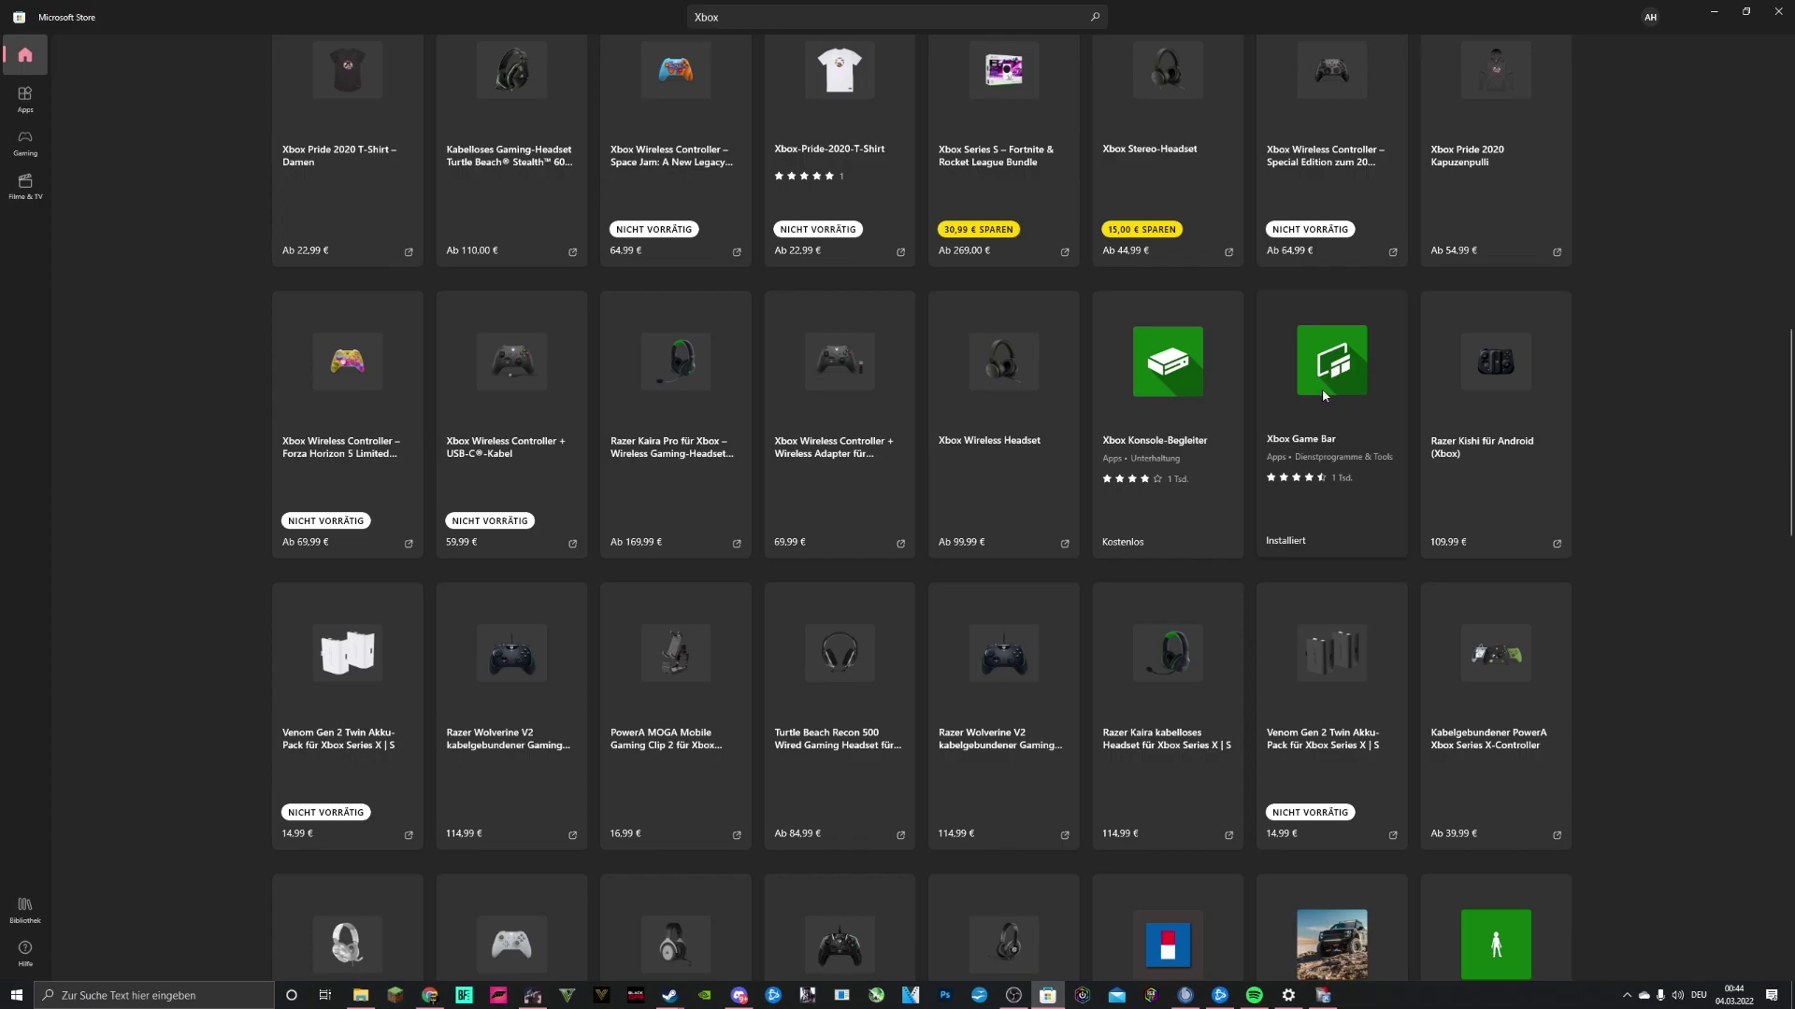
pyautogui.press('super+d')
# In Windows Settings, filter the installed apps by "Xbox" and open the advanced options of Xbox Game Bar.
pyautogui.click(17, 994)
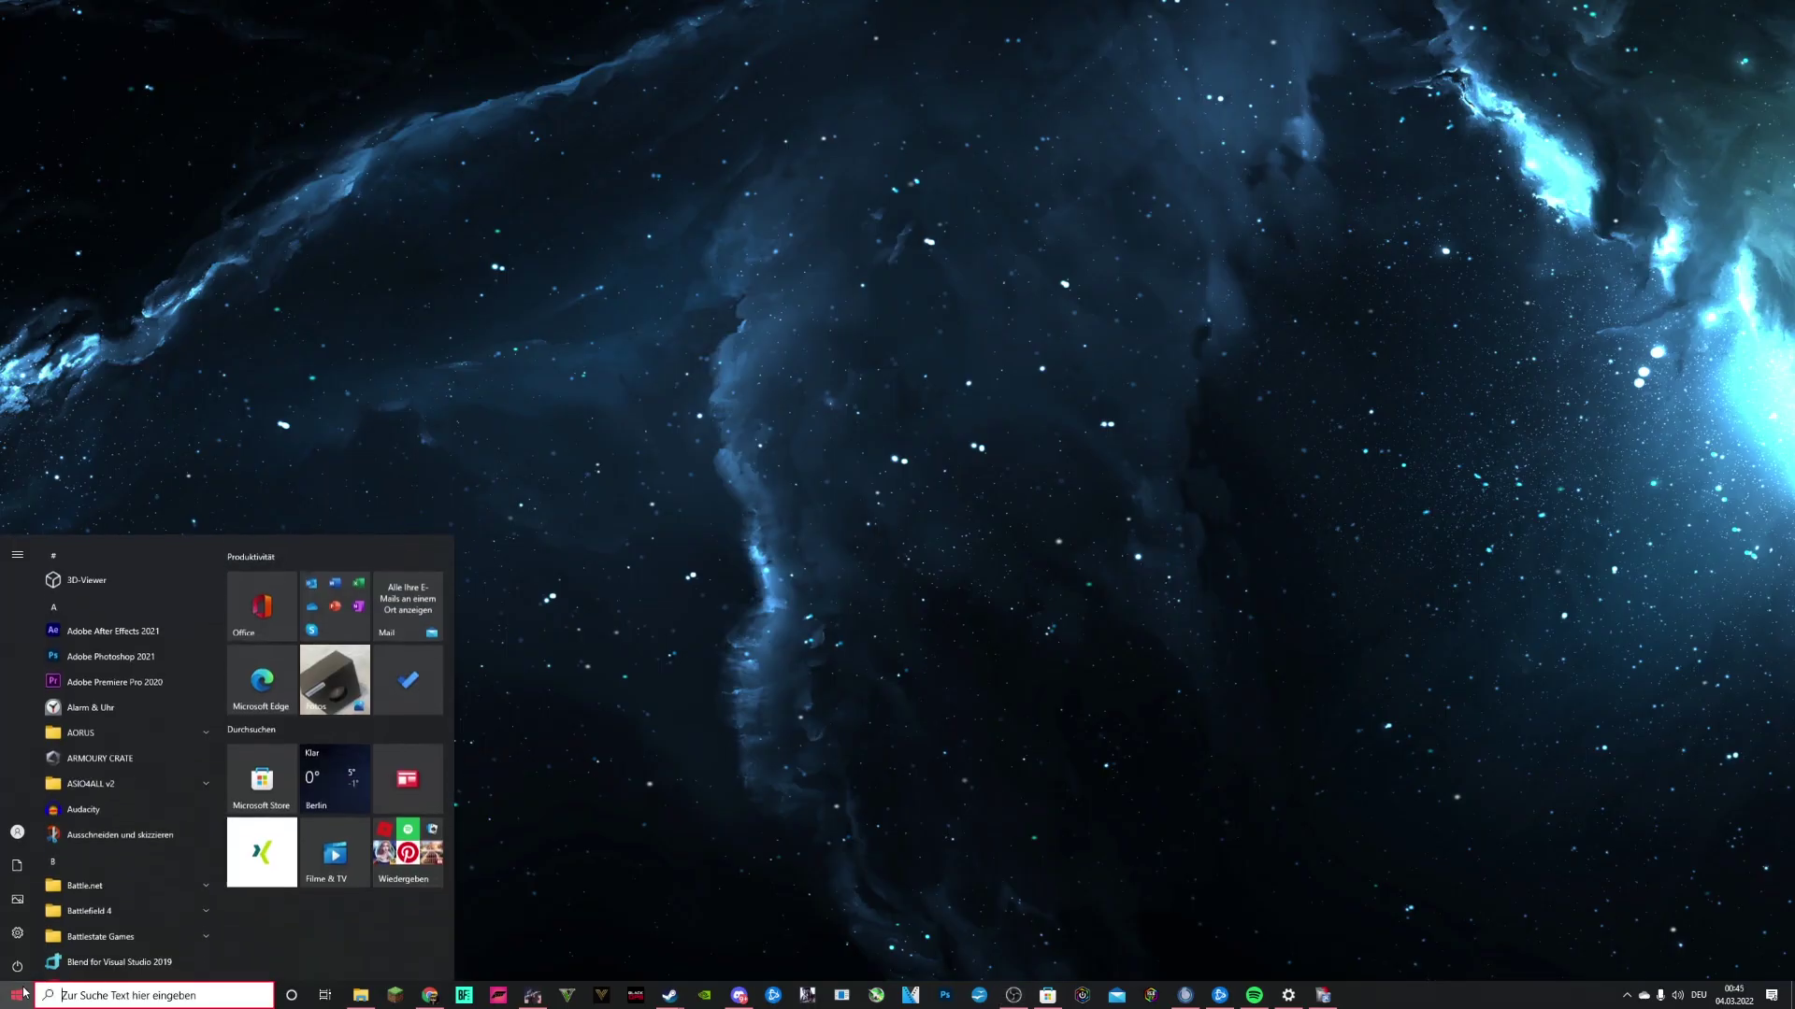
pyautogui.click(16, 935)
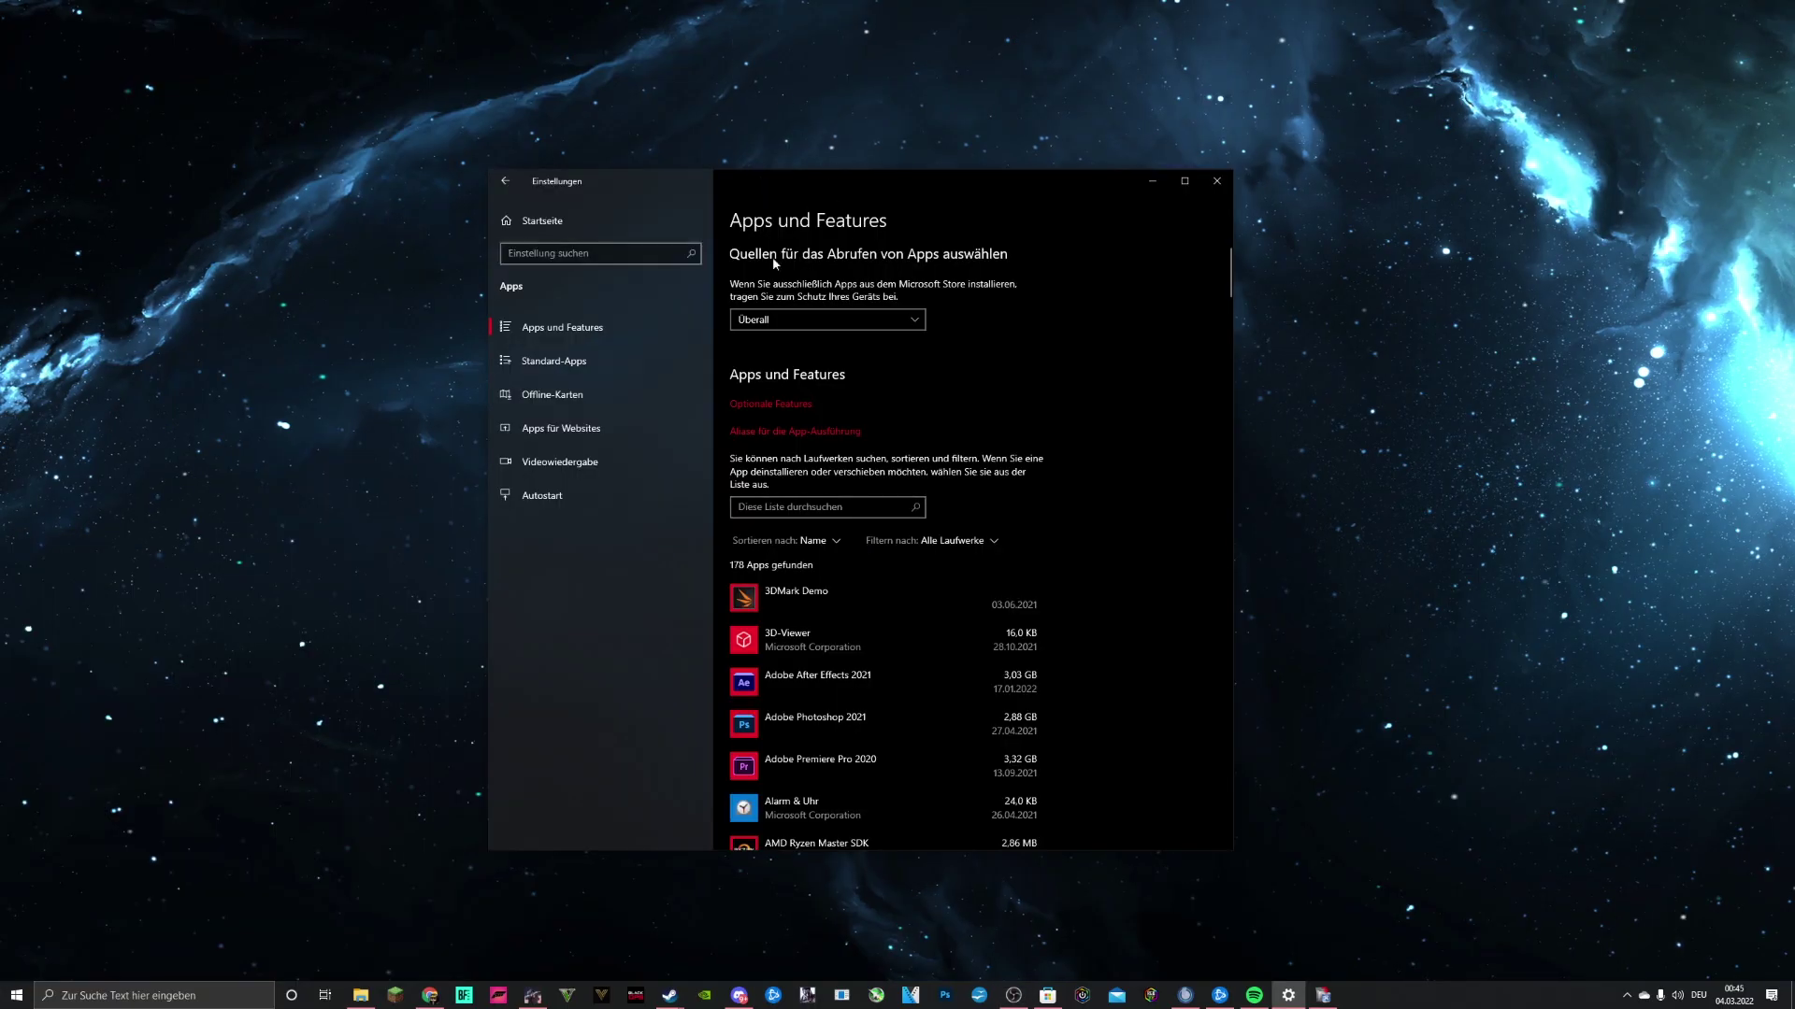
pyautogui.click(756, 512)
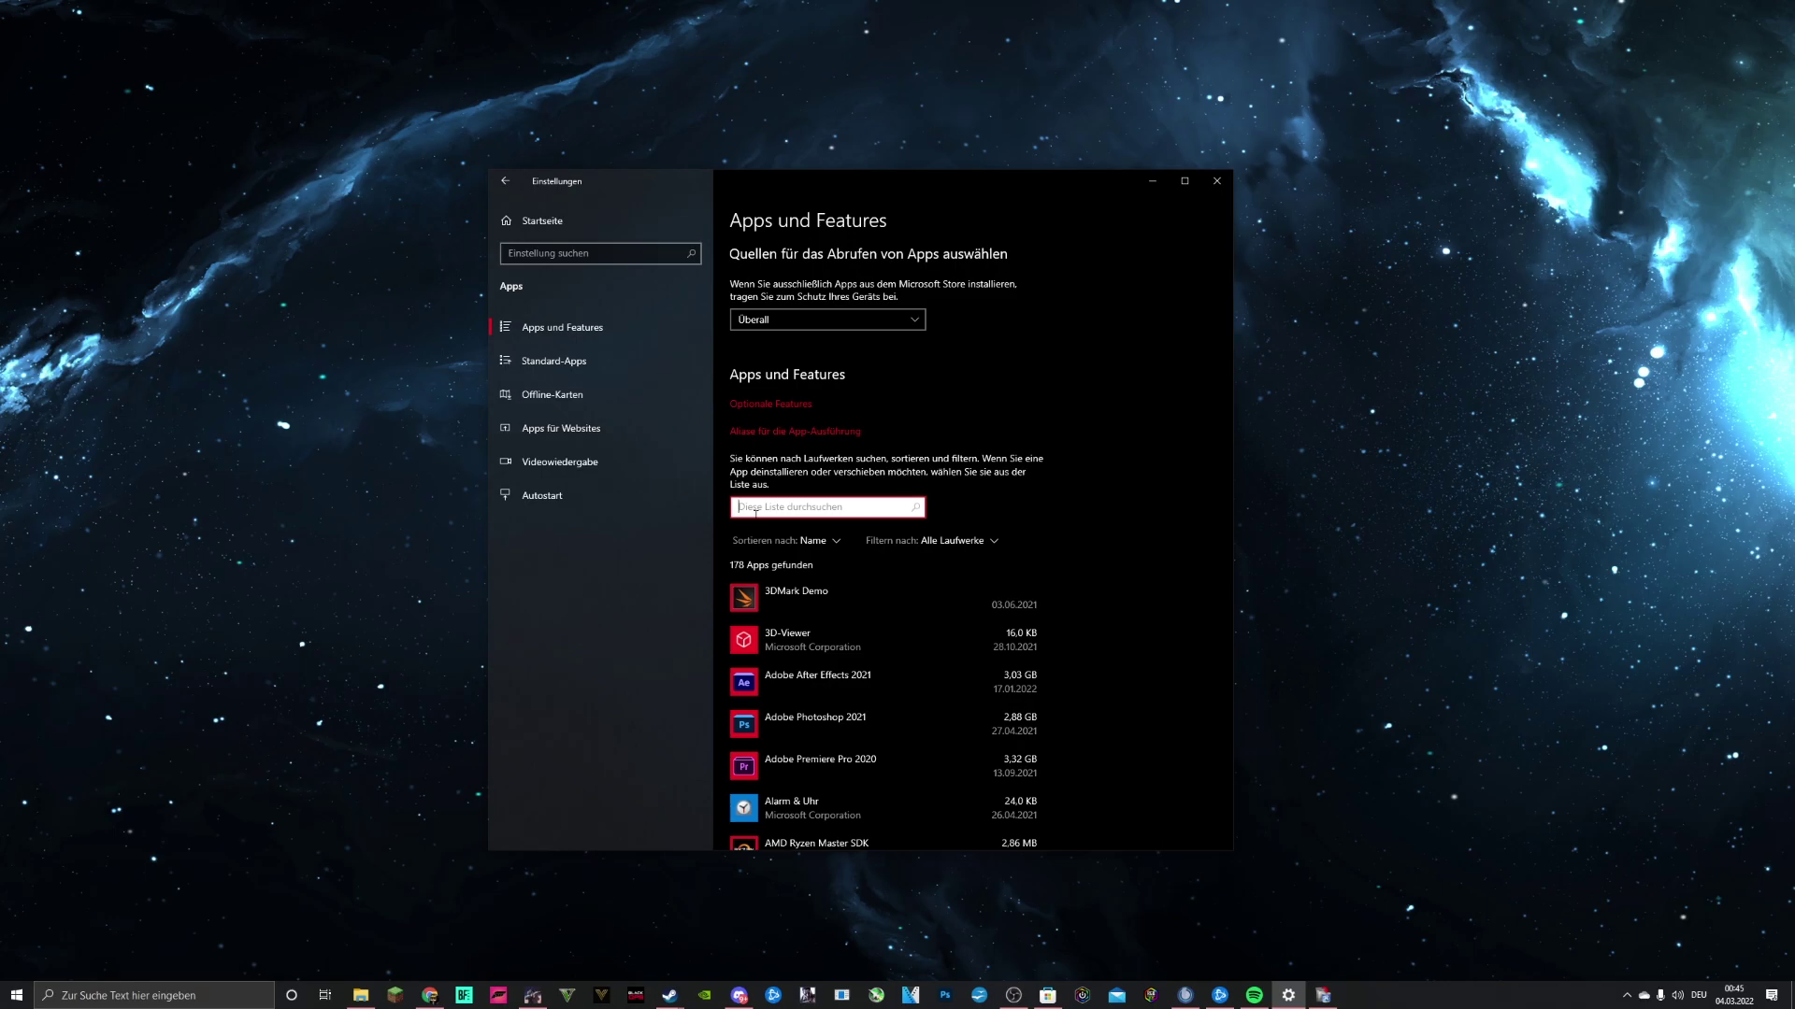
pyautogui.write('Xbox')
pyautogui.click(846, 598)
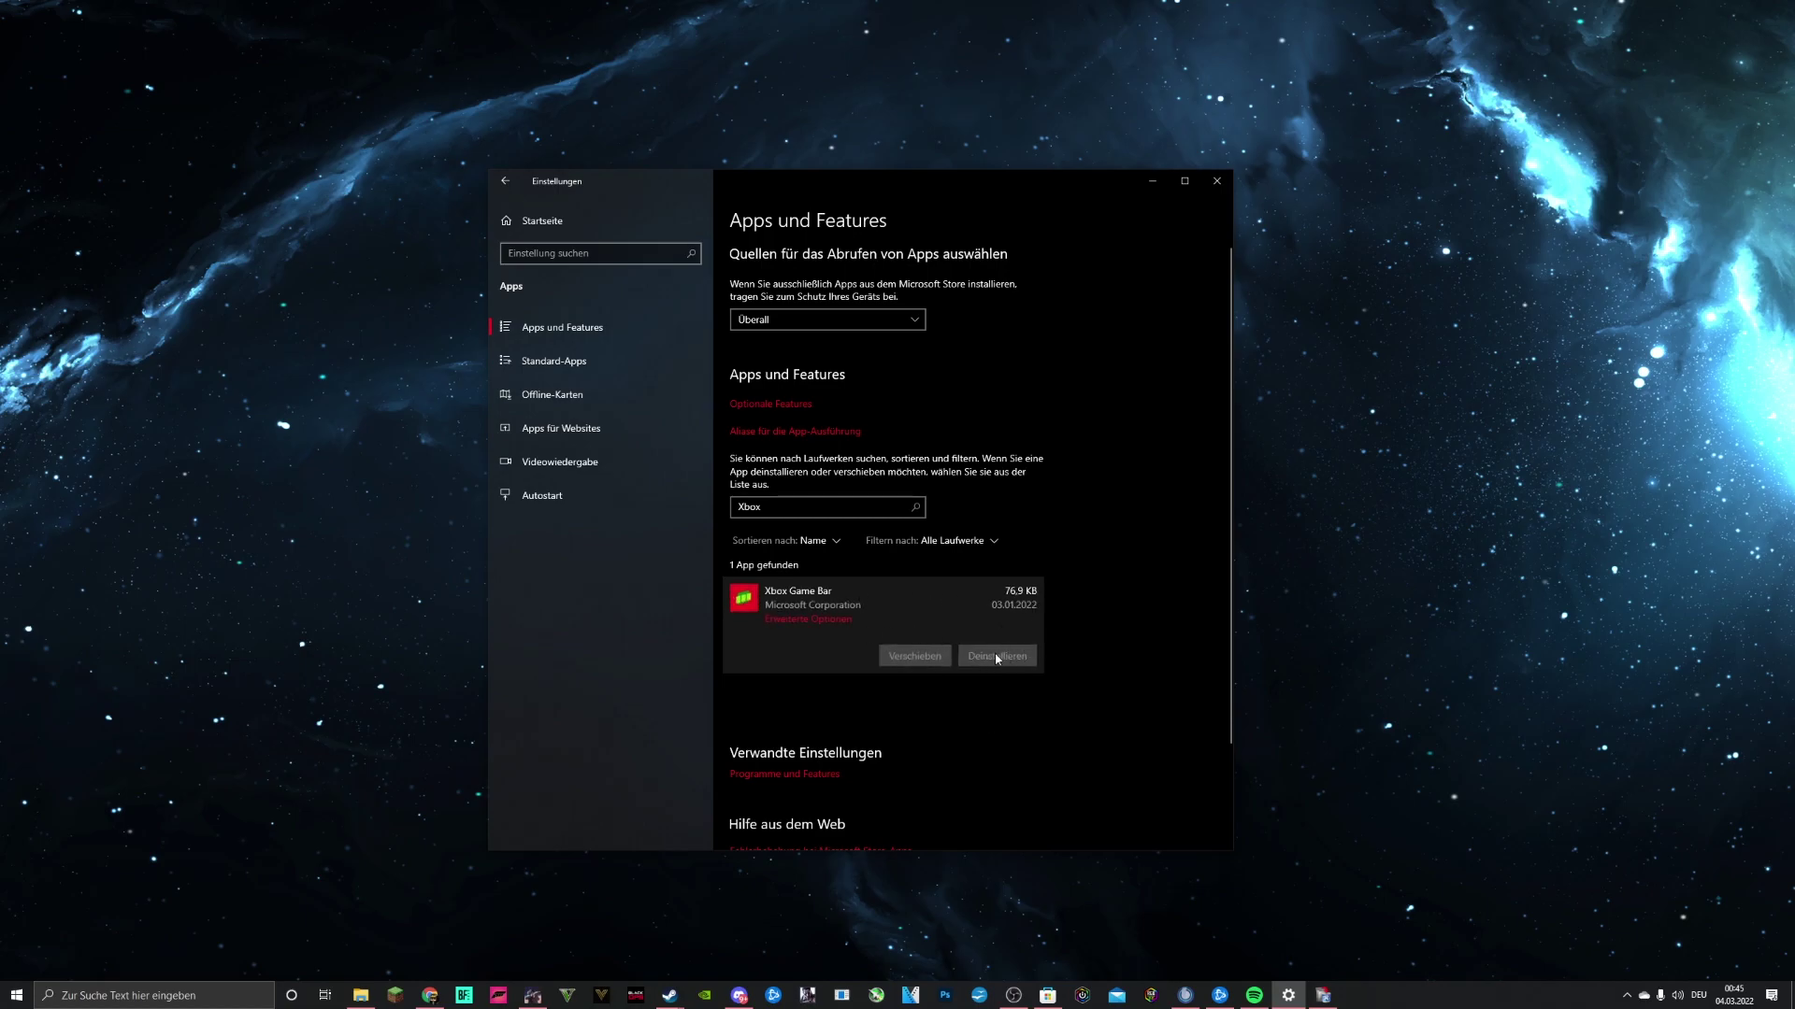
pyautogui.click(789, 619)
# Turn off the camera, microphone and background app permissions for Xbox Game Bar.
pyautogui.click(521, 472)
pyautogui.click(521, 518)
pyautogui.click(521, 564)
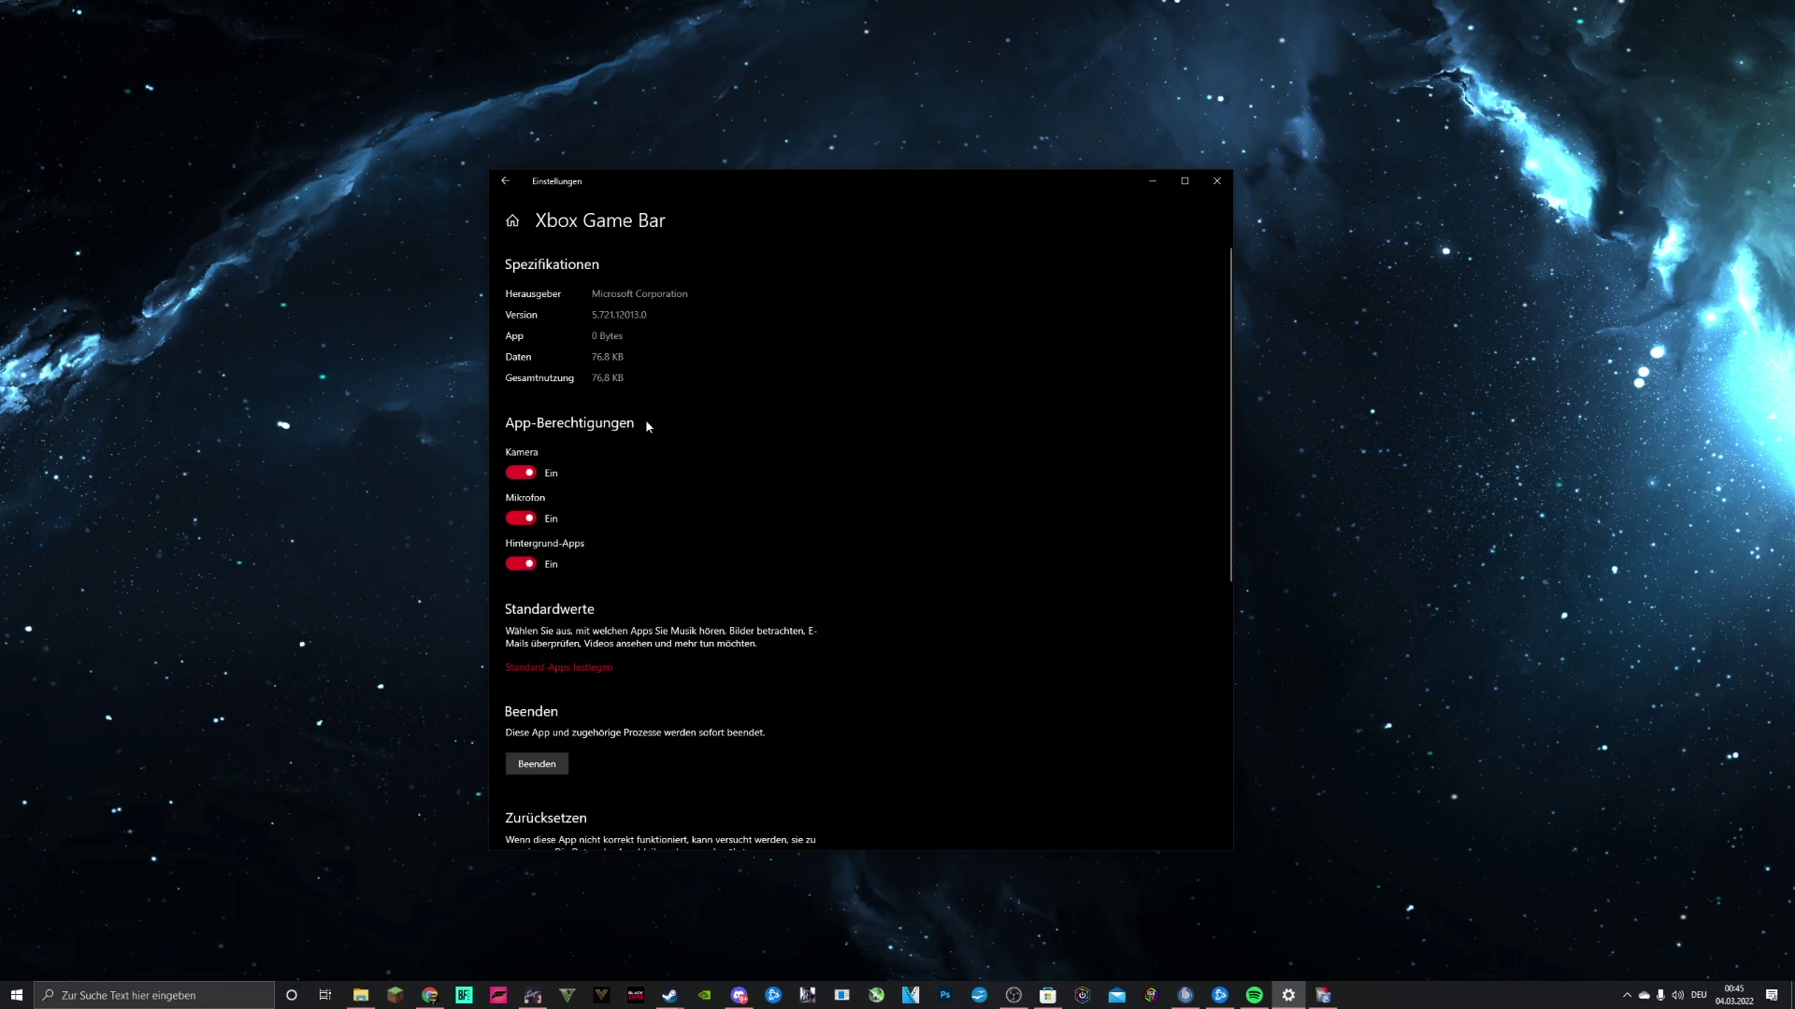
pyautogui.click(524, 473)
pyautogui.click(524, 519)
pyautogui.click(523, 564)
# Reset the Xbox Game Bar app, deleting its data, and close Settings.
pyautogui.scroll(-3, 549, 593)
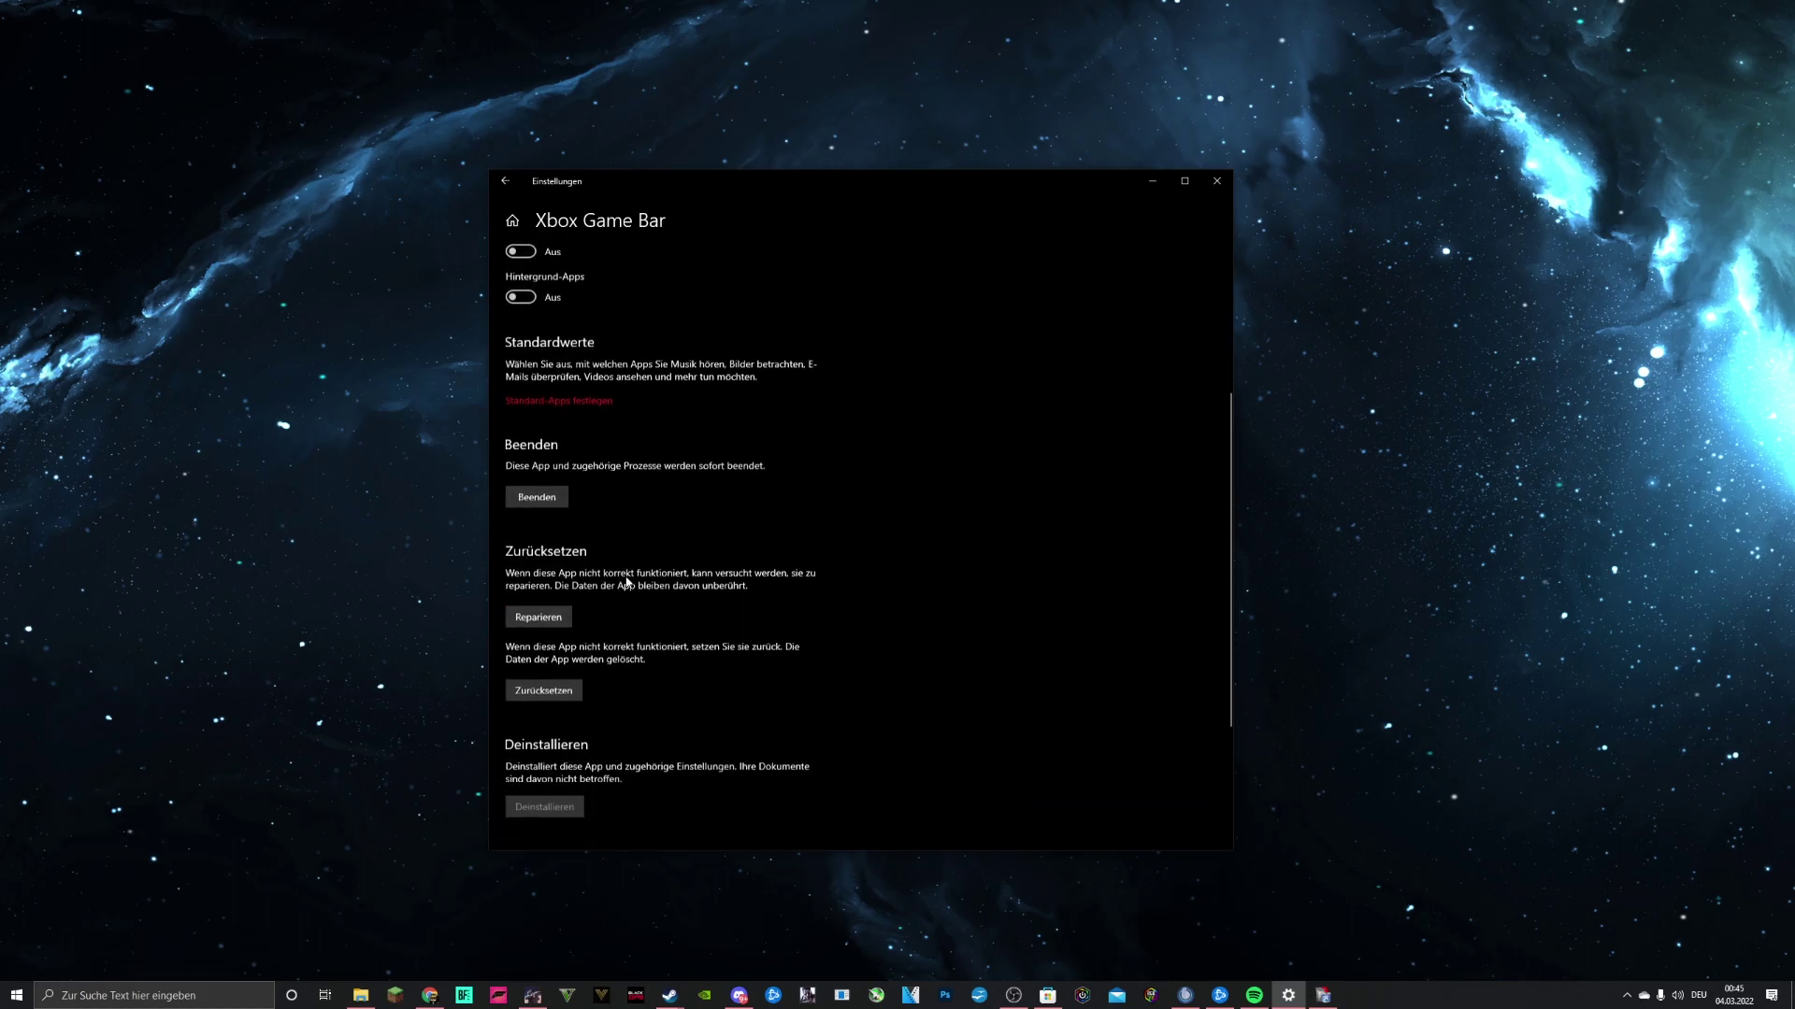
pyautogui.click(573, 672)
pyautogui.click(643, 654)
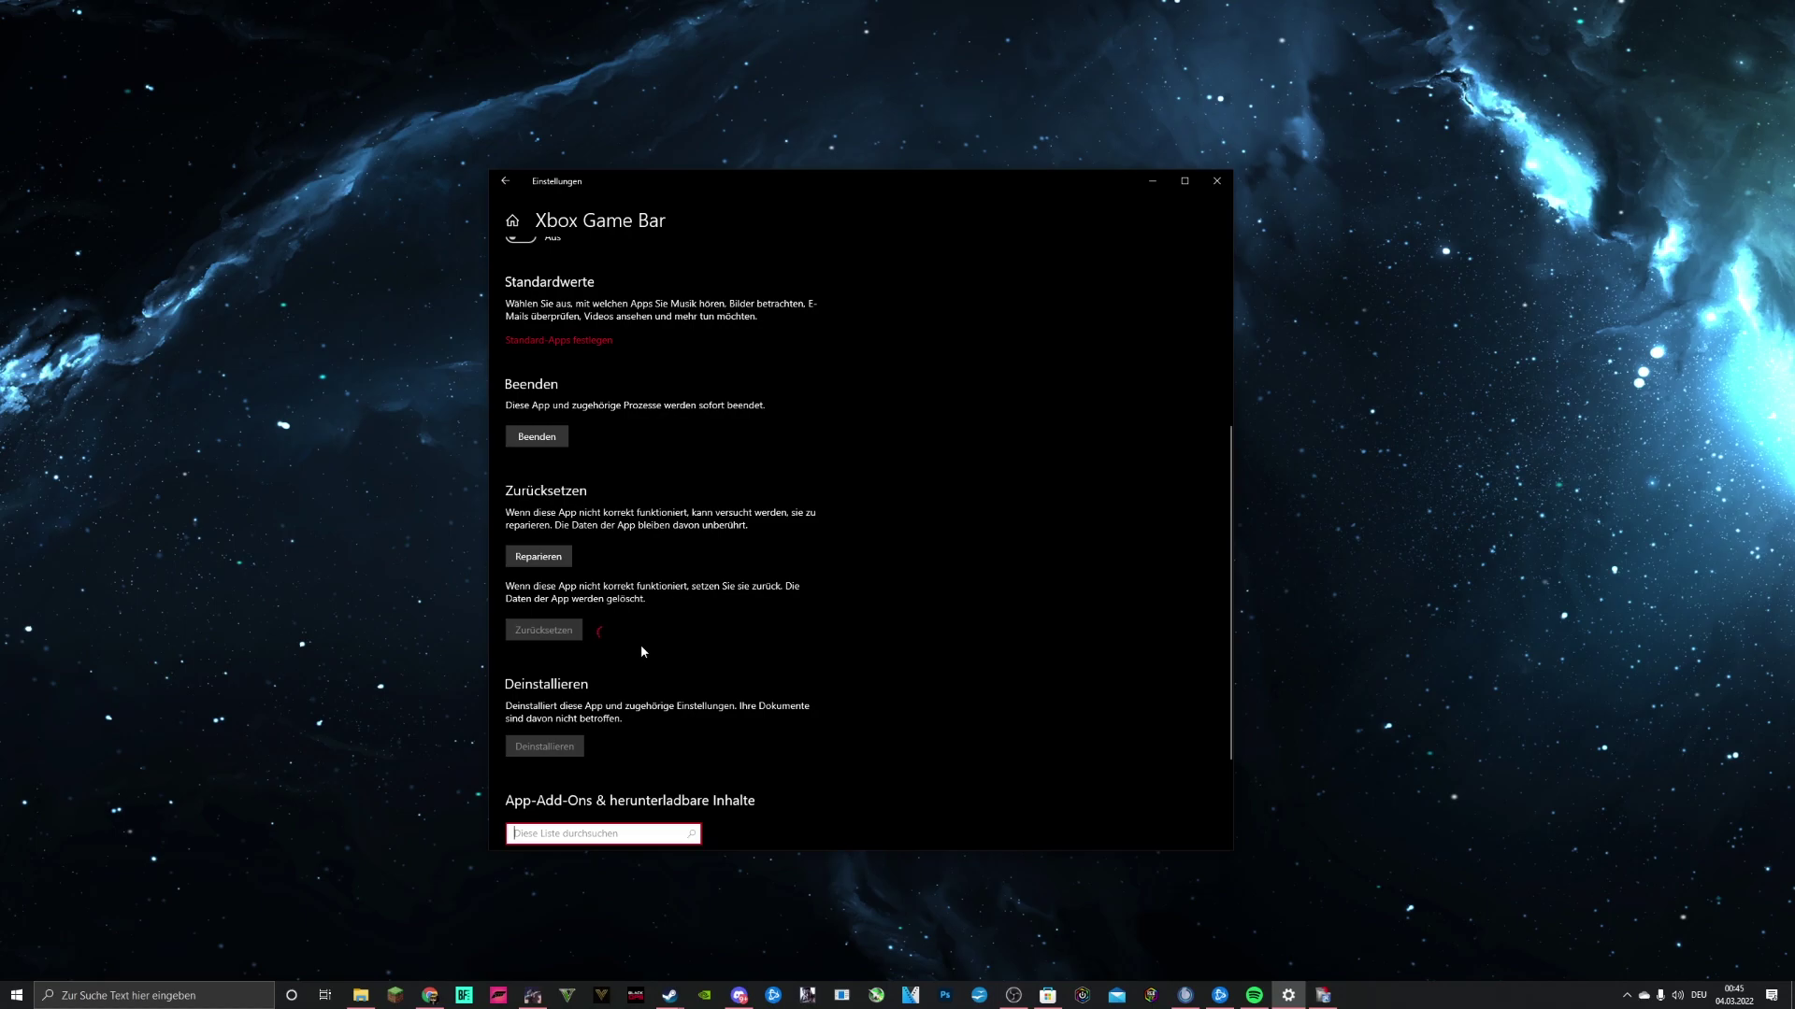
pyautogui.click(1216, 181)
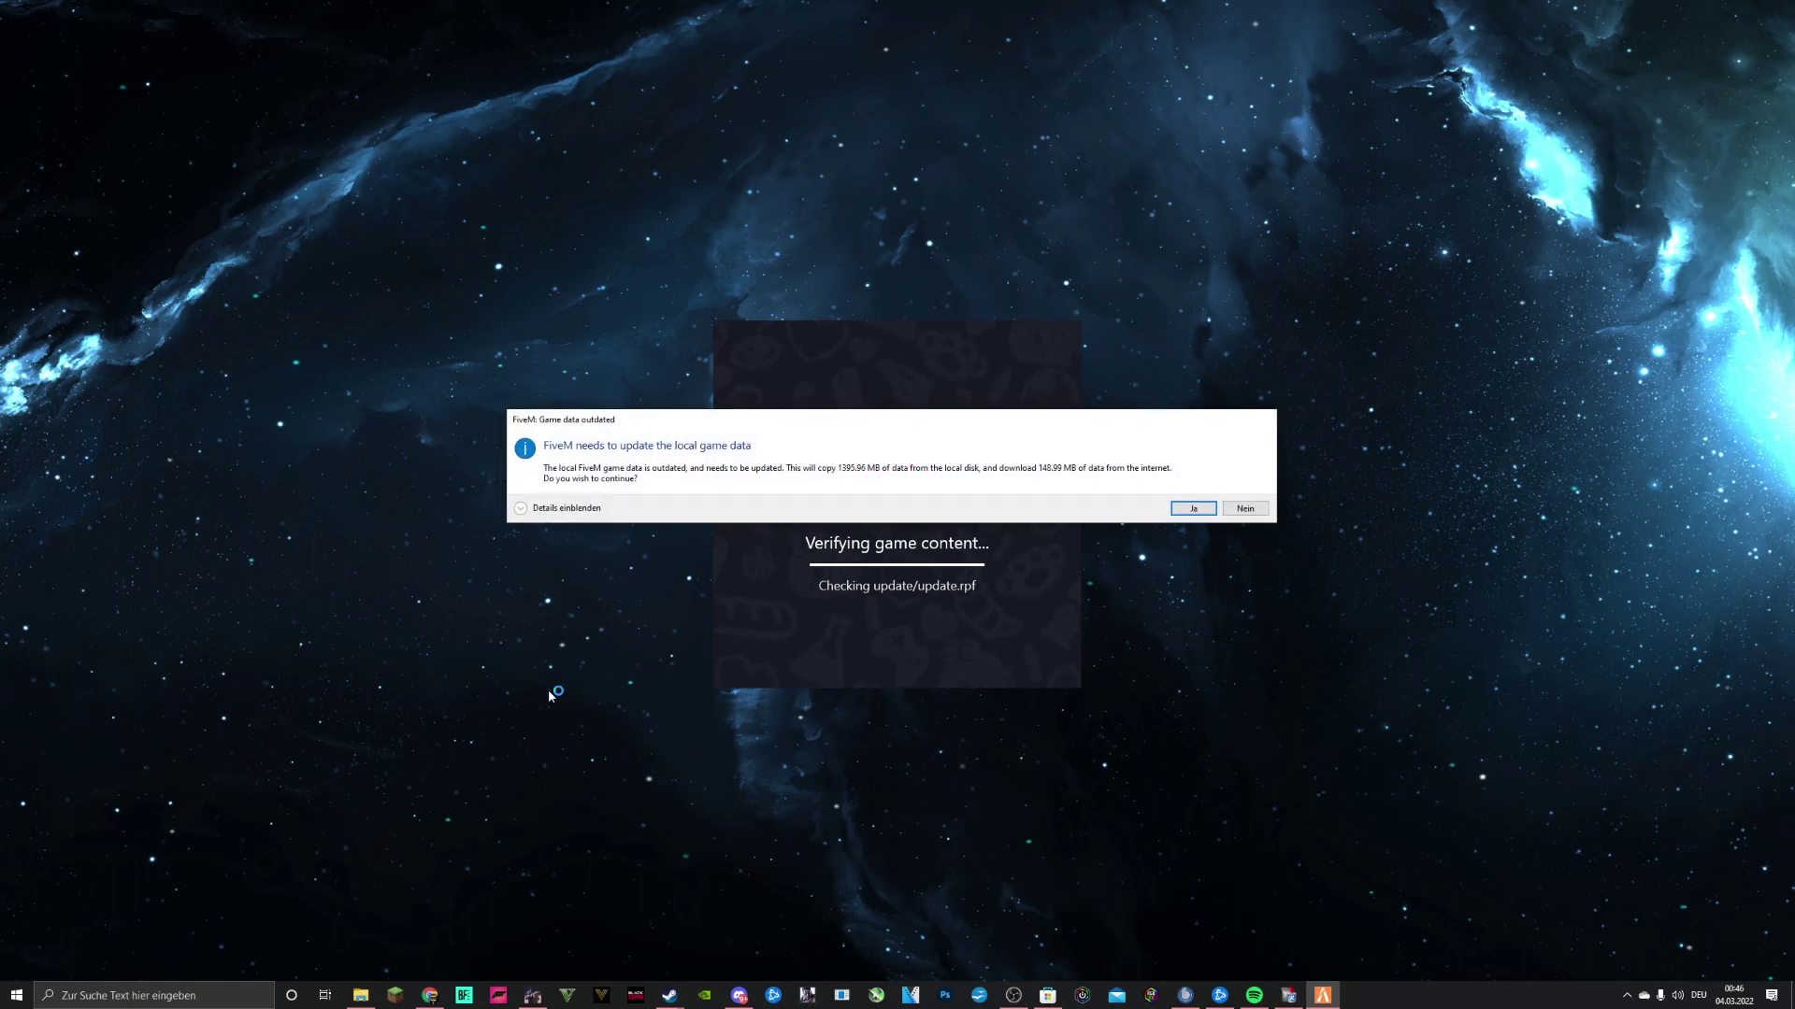
# Switch to FiveM, accept the update of the local game data and reposition the Rockstar Games sign-in window.
pyautogui.click(1194, 509)
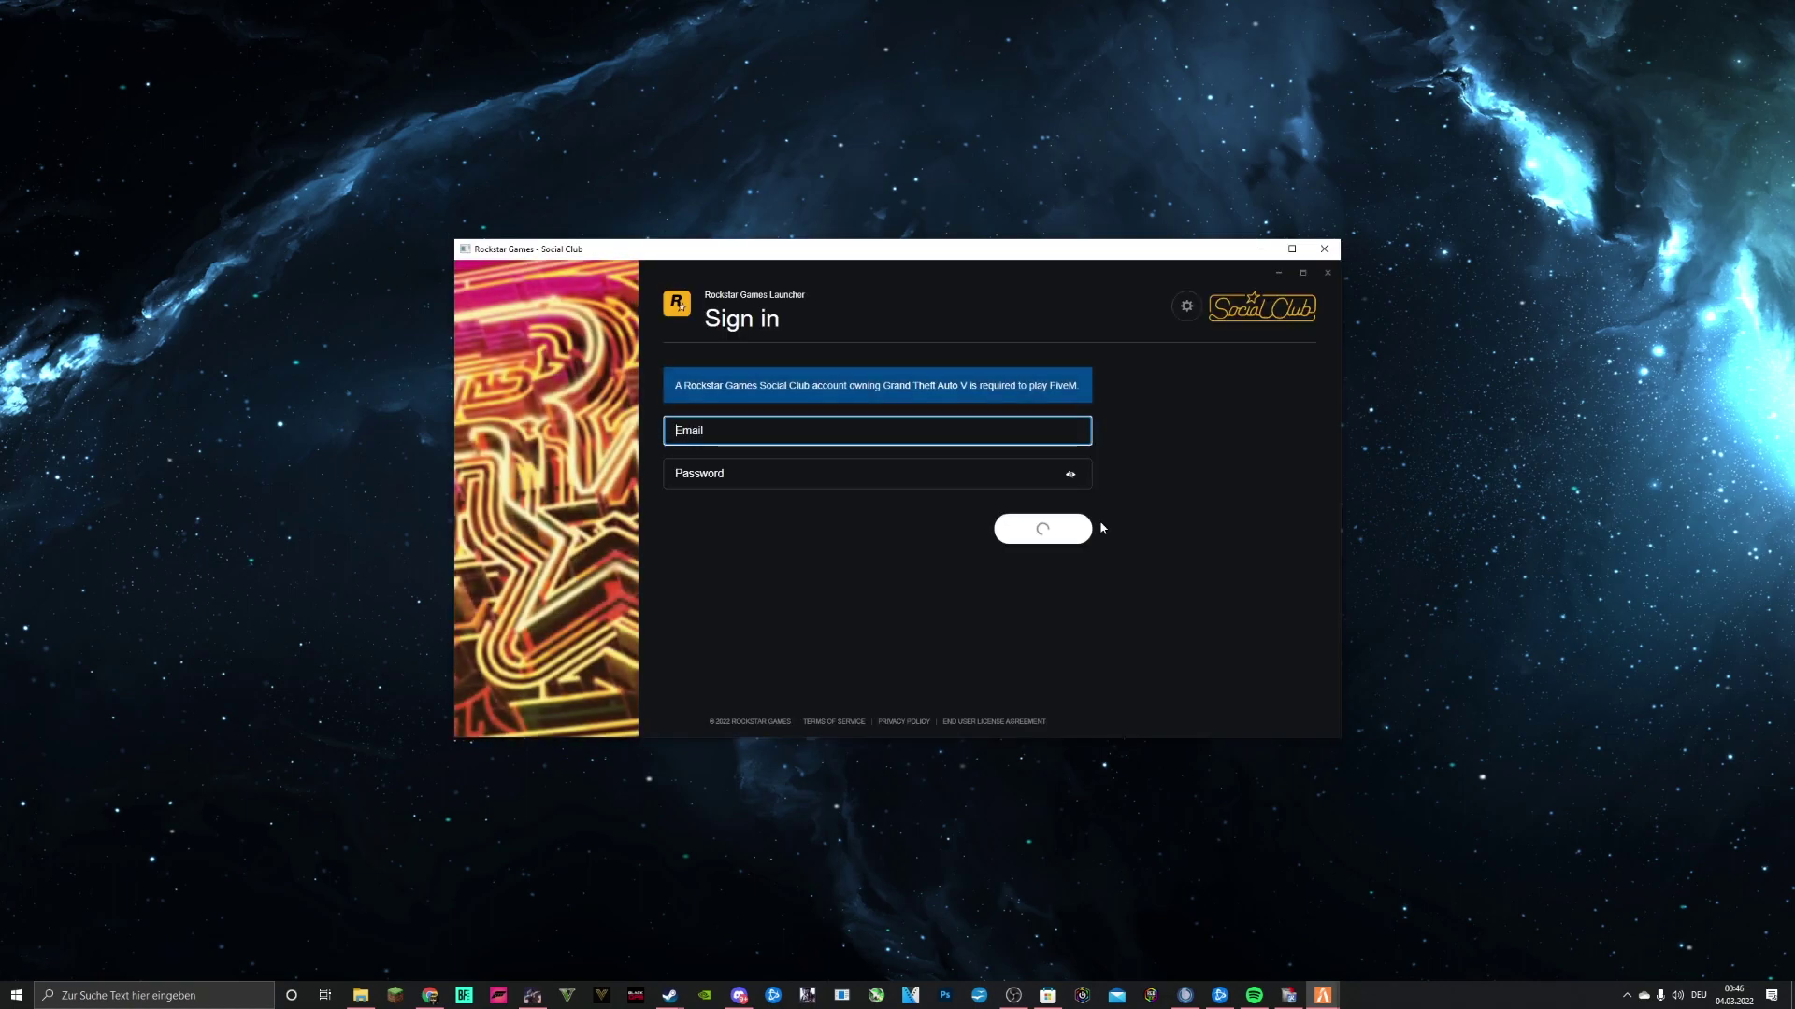
pyautogui.moveTo(1006, 261); pyautogui.dragTo(1025, 231)
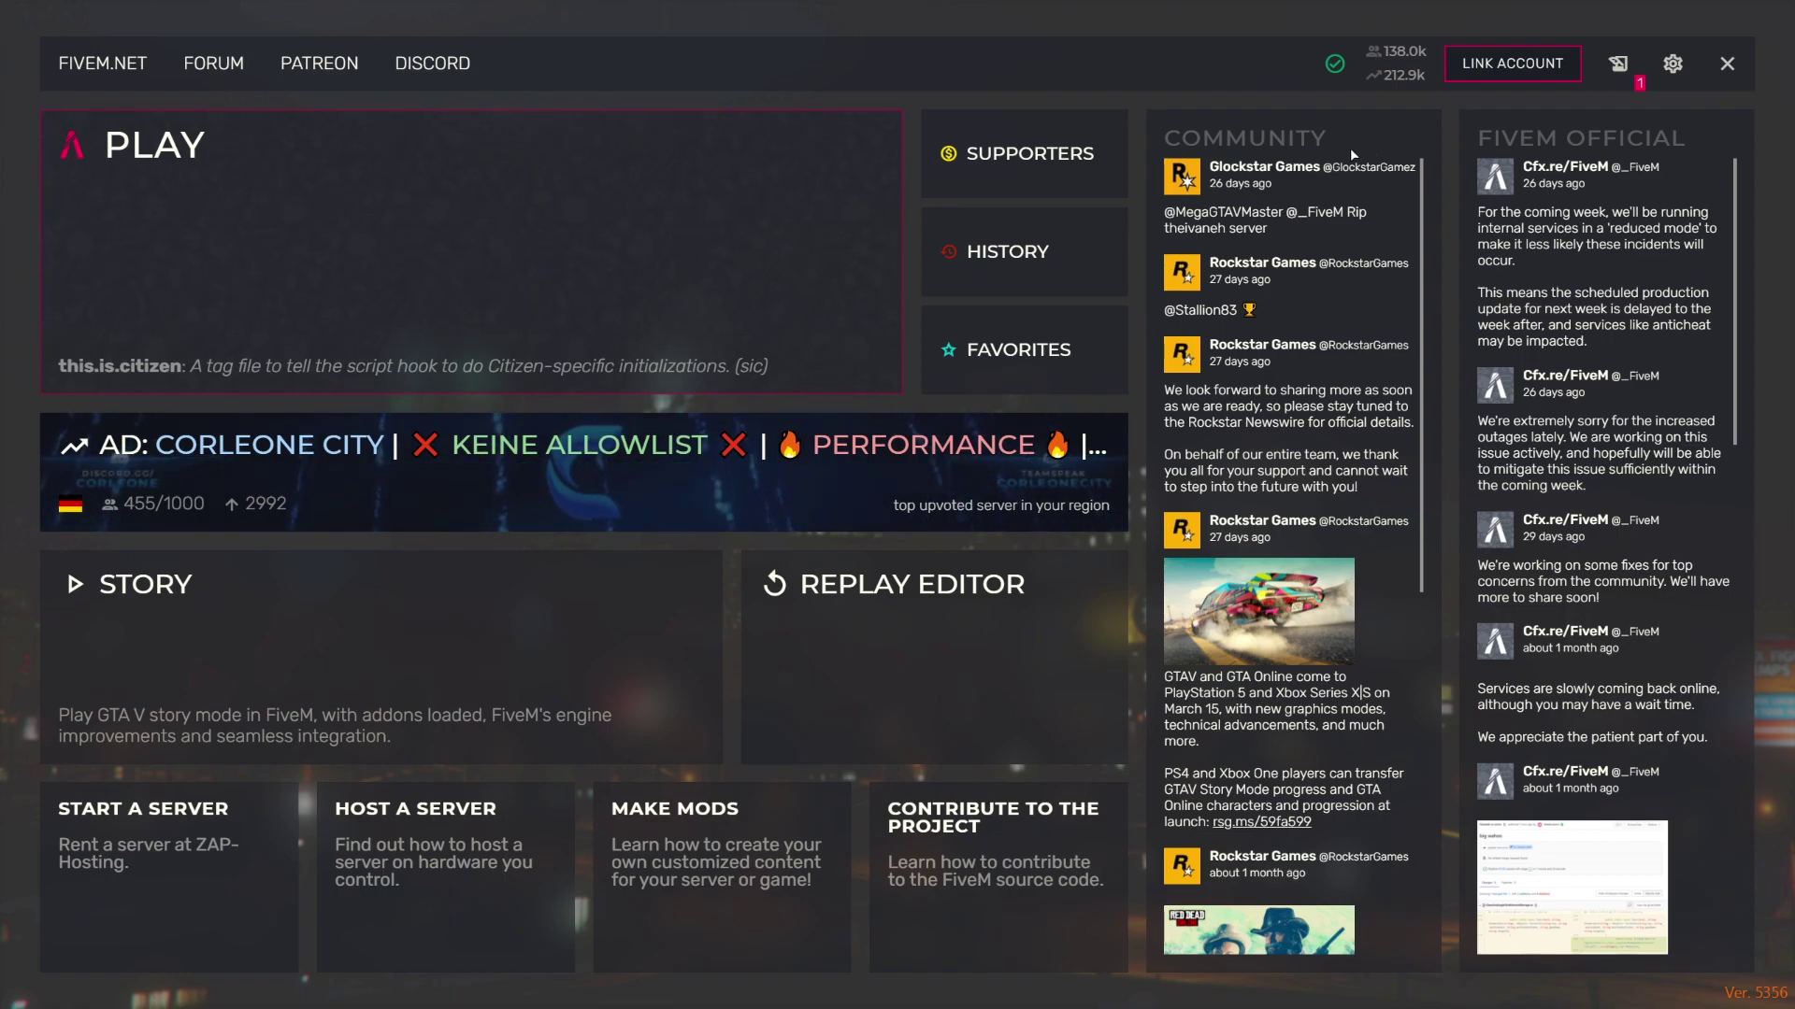
# Check the linked identities in the FiveM settings and return to the main menu.
pyautogui.click(1671, 85)
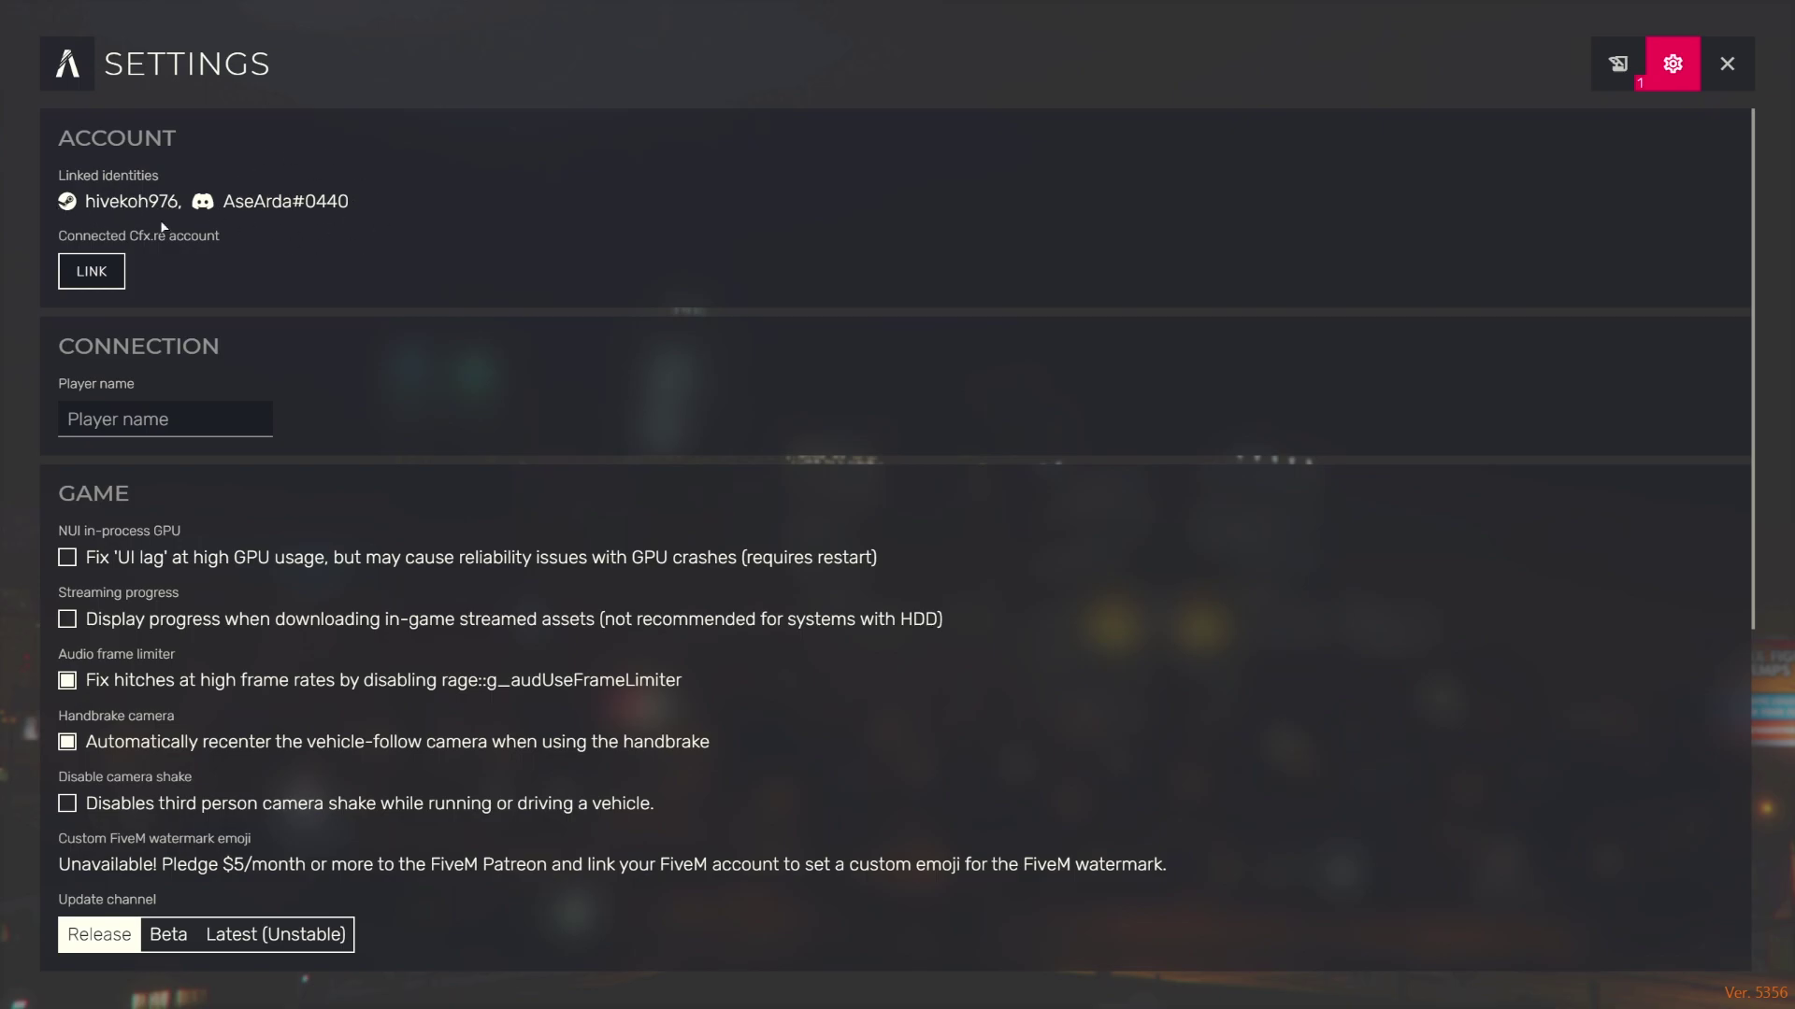
pyautogui.click(75, 90)
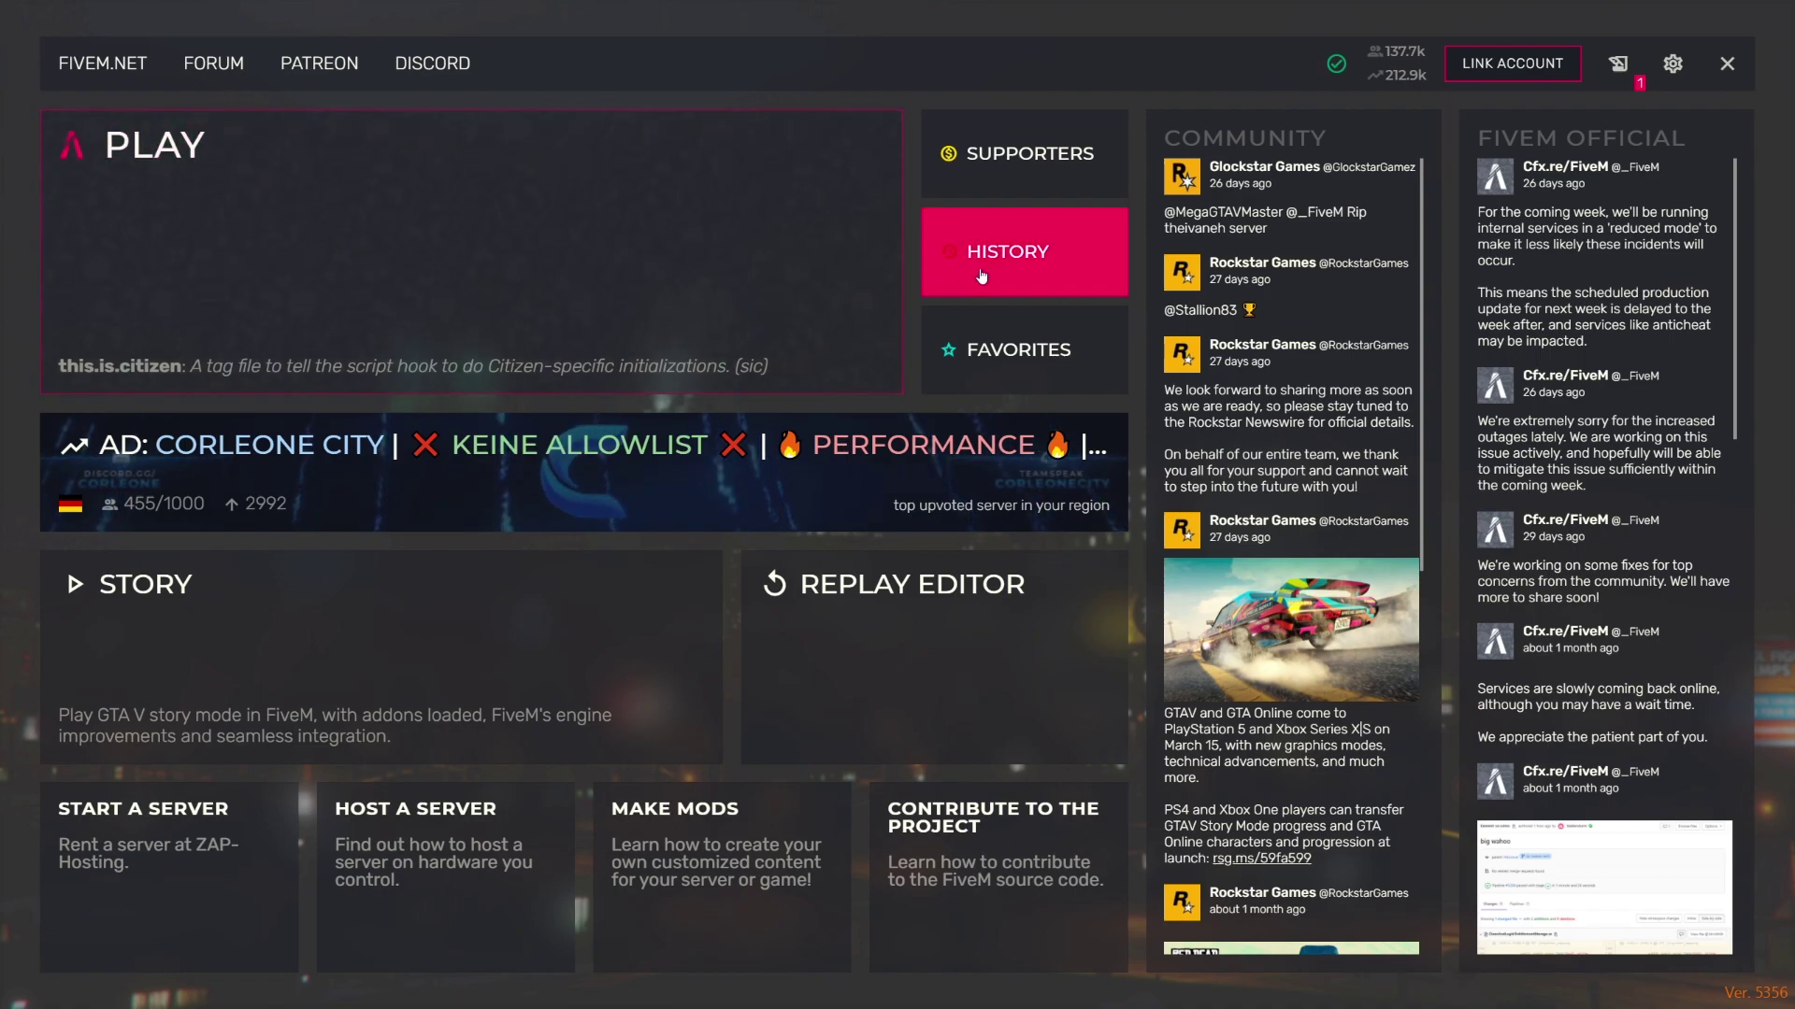